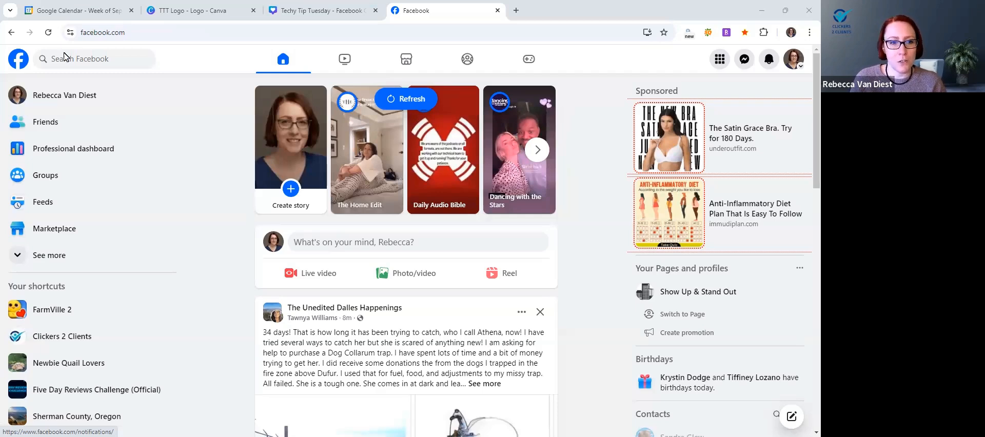
Open the Clickers 2 Clients business page from the owner's personal Facebook profile.
left_click(76, 96)
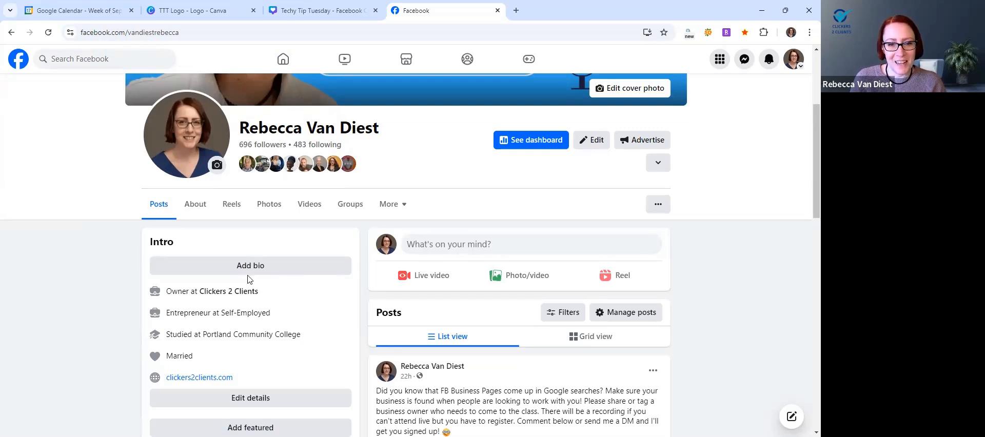
left_click(222, 293)
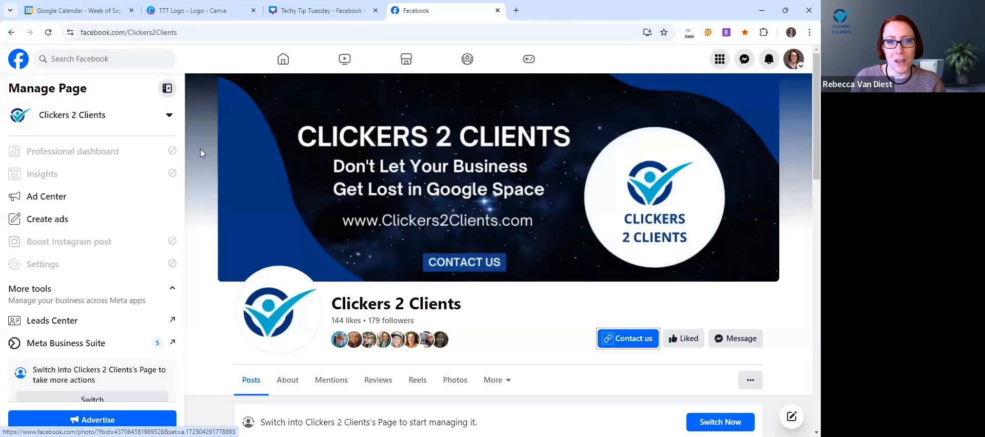
Switch to Canva and review the TTT Logo design and the Techy Tip Tuesday Facebook cover.
left_click(195, 10)
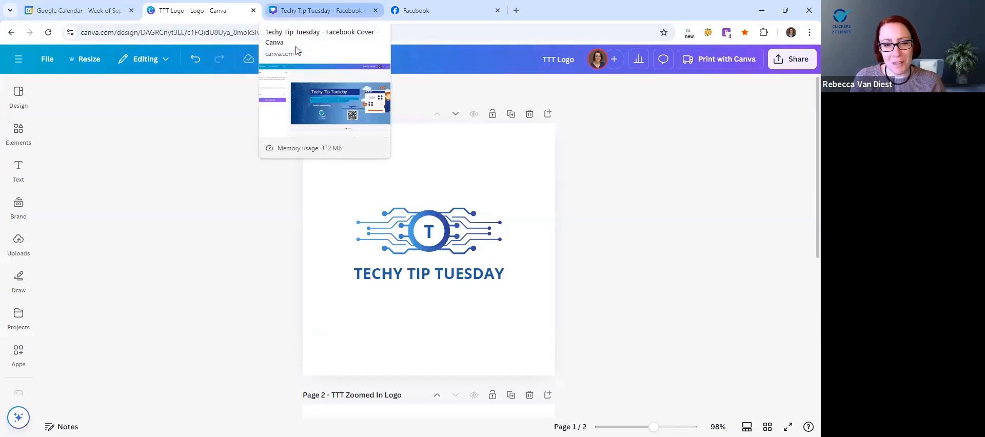
left_click(303, 78)
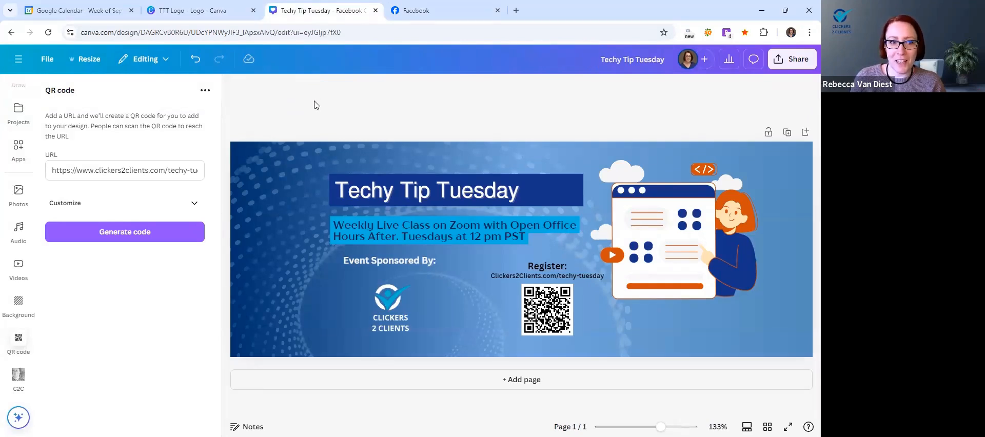
left_click(192, 11)
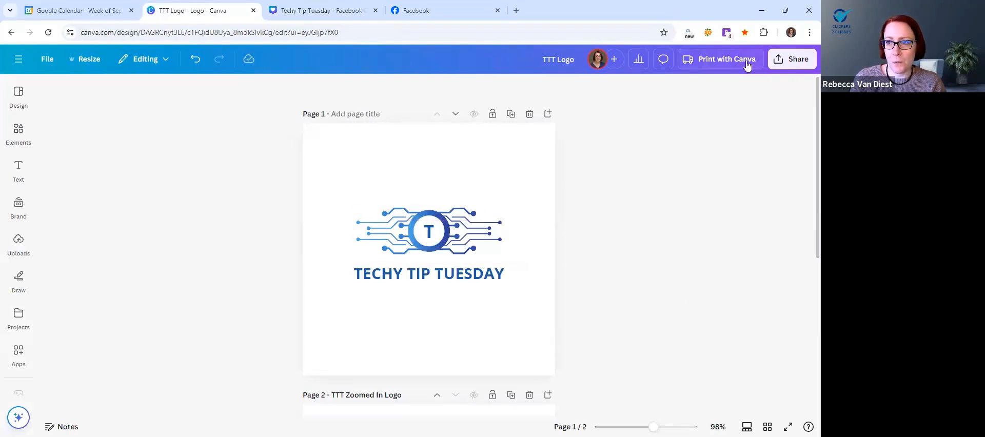
Add a blank page after page 1 of the TTT Logo design and bring up the "technology" design templates.
left_click(548, 114)
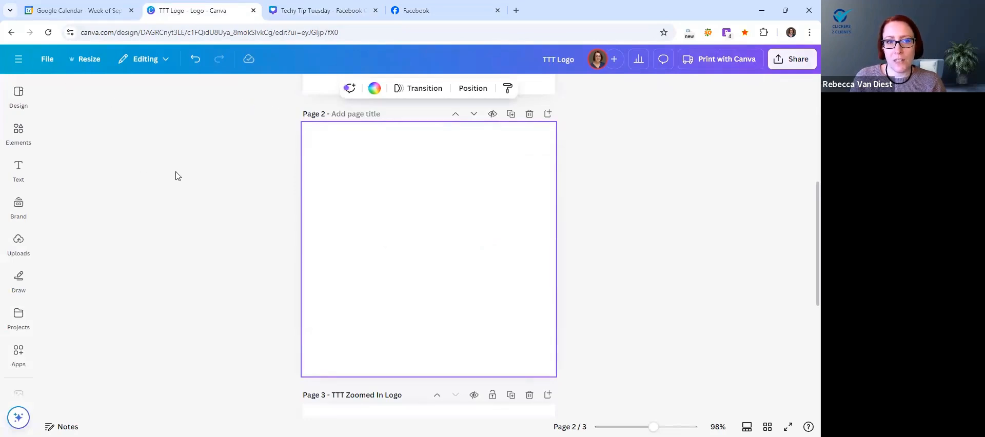
left_click(18, 96)
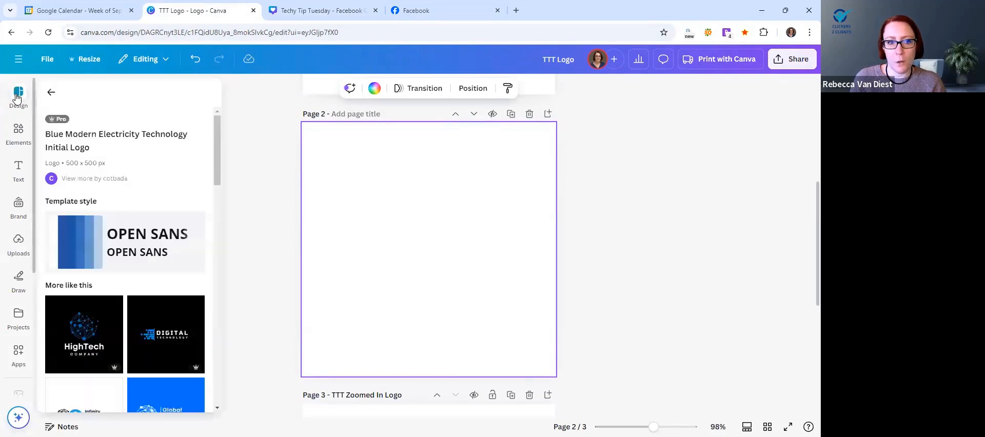
left_click(51, 87)
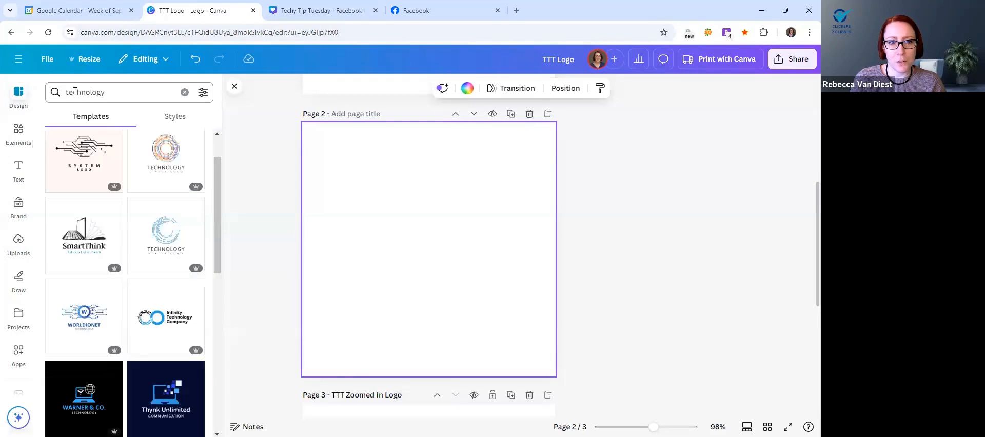
left_click_drag(129, 91, 62, 94)
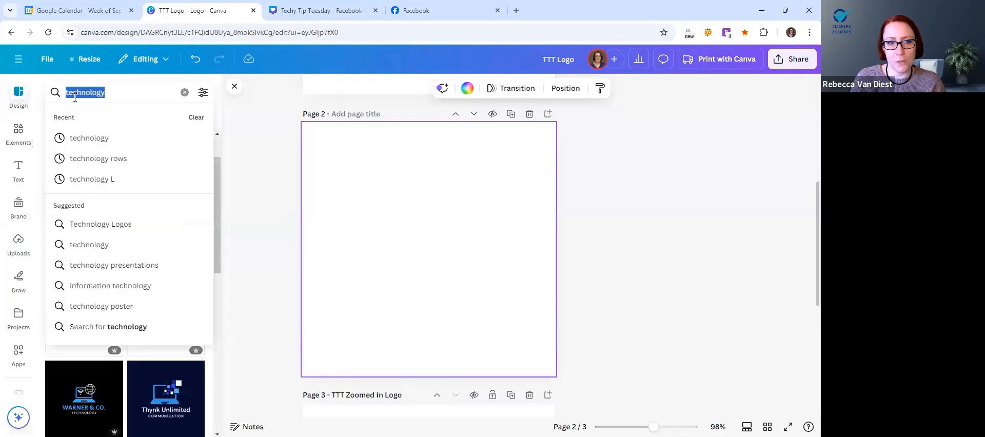
left_click(143, 93)
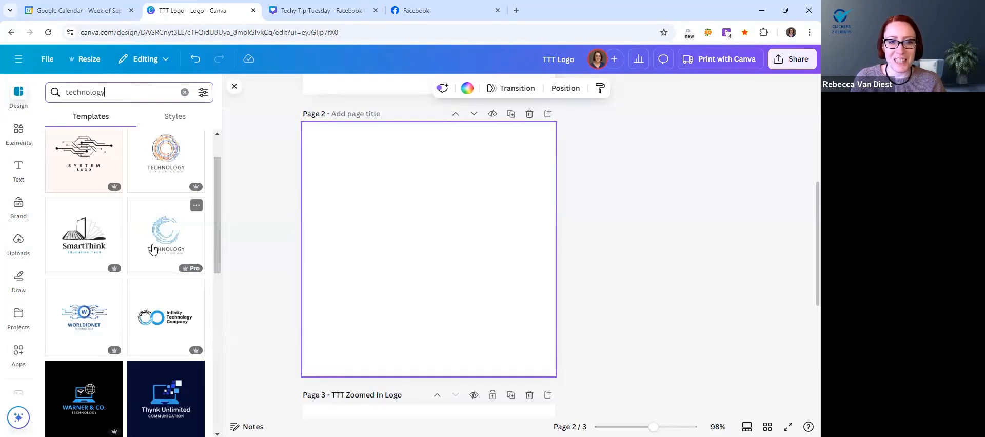
Apply the blue WORLDIONET technology logo template to the blank page 2 and compare it with the page 1 logo.
scroll(151, 206, "down", 1)
scroll(152, 206, "down", 1)
scroll(149, 204, "up", 2)
scroll(150, 204, "down", 3)
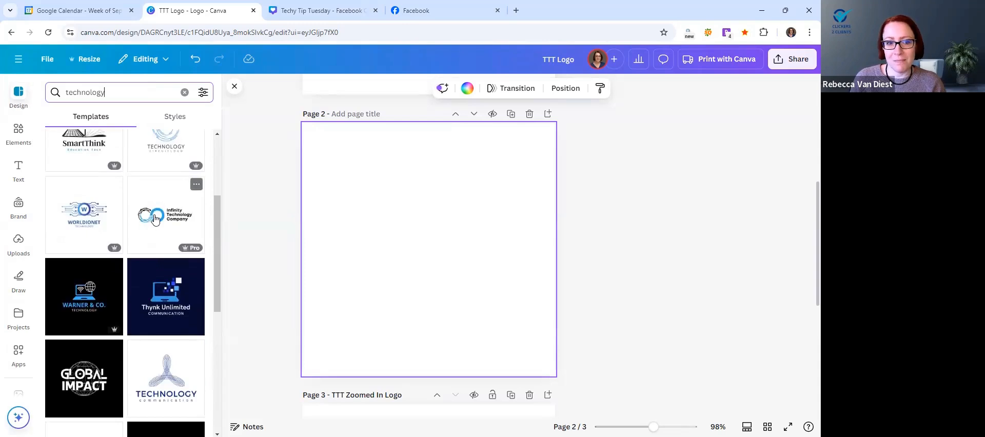
scroll(155, 219, "down", 1)
scroll(155, 220, "up", 1)
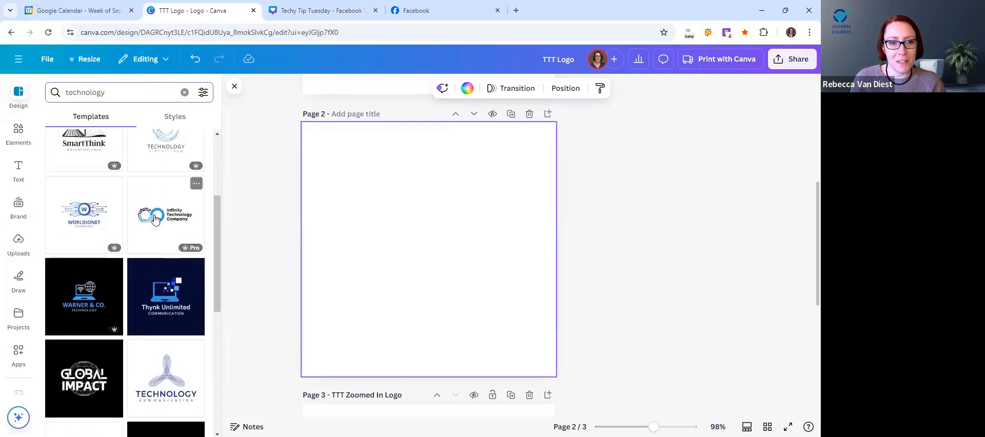
left_click(85, 211)
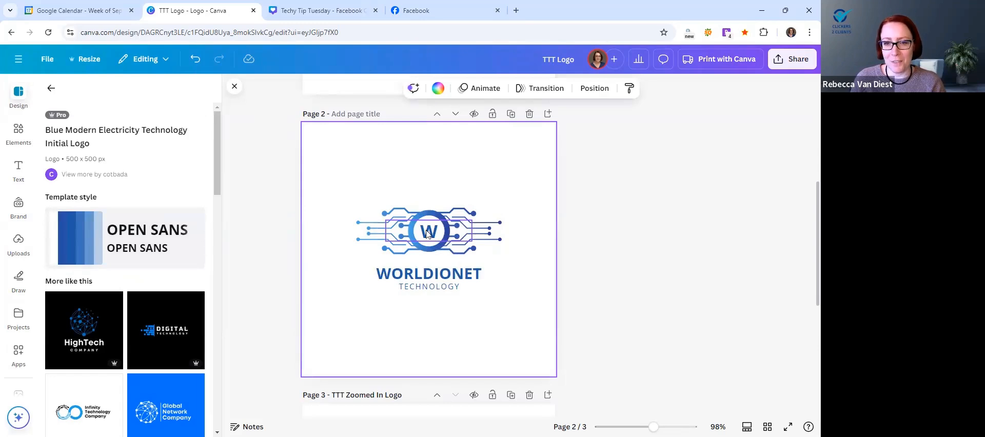
scroll(588, 278, "up", 5)
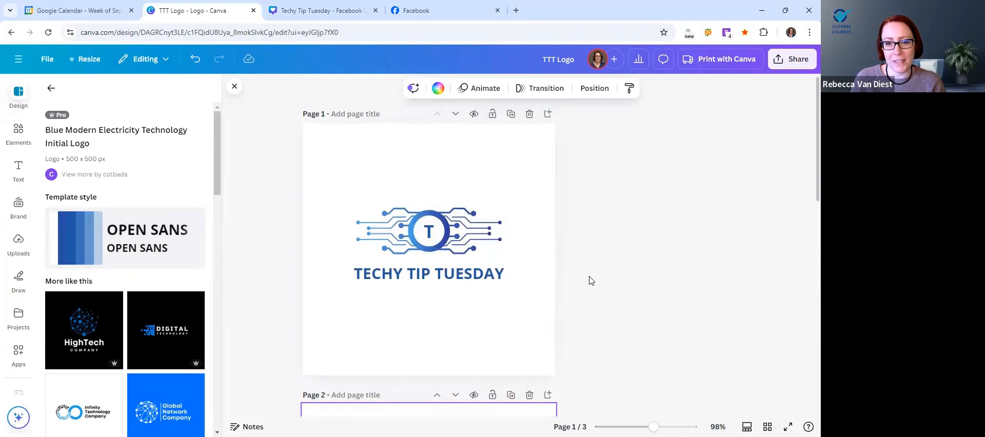
scroll(589, 280, "down", 1)
scroll(588, 279, "up", 1)
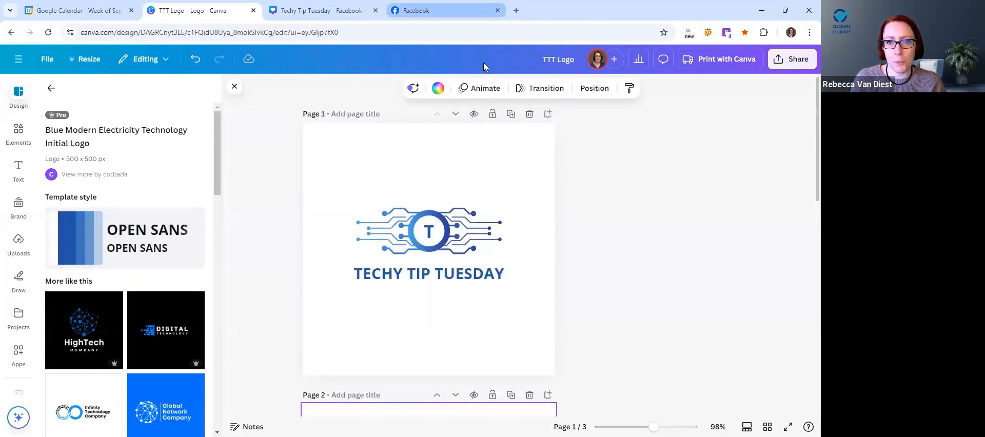
Compare the branding of the Clickers 2 Clients Facebook page with the website clickers2clients.com, opened in a new browser tab.
left_click(451, 11)
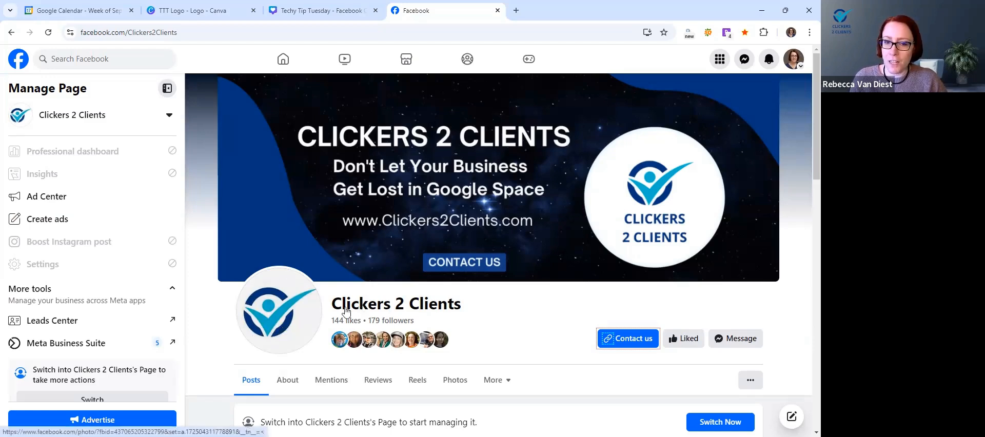
key("ctrl+t")
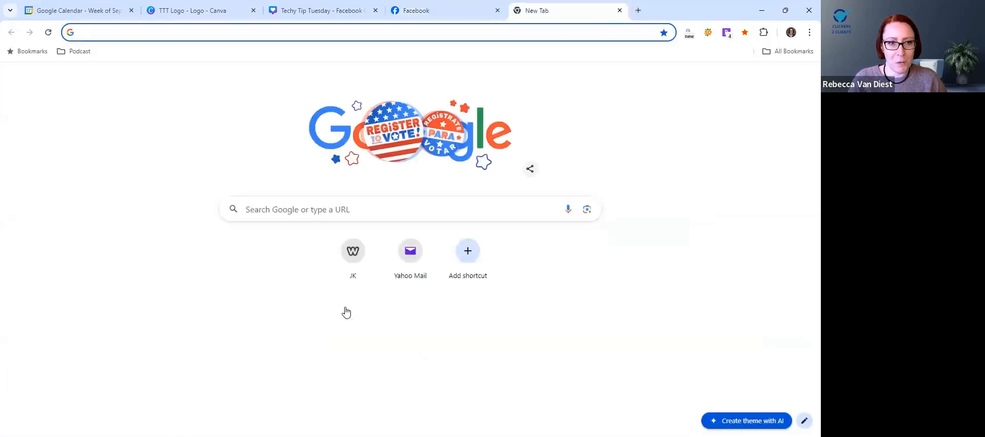
type("cli")
key("Return")
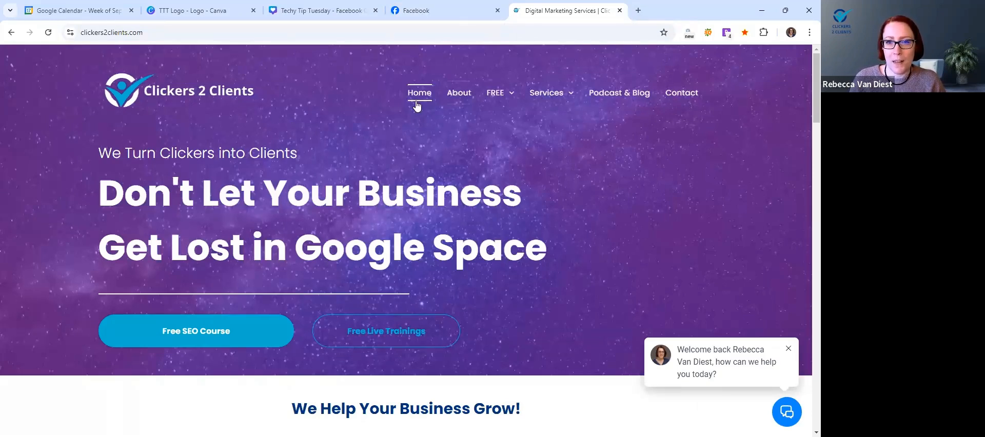
left_click(430, 11)
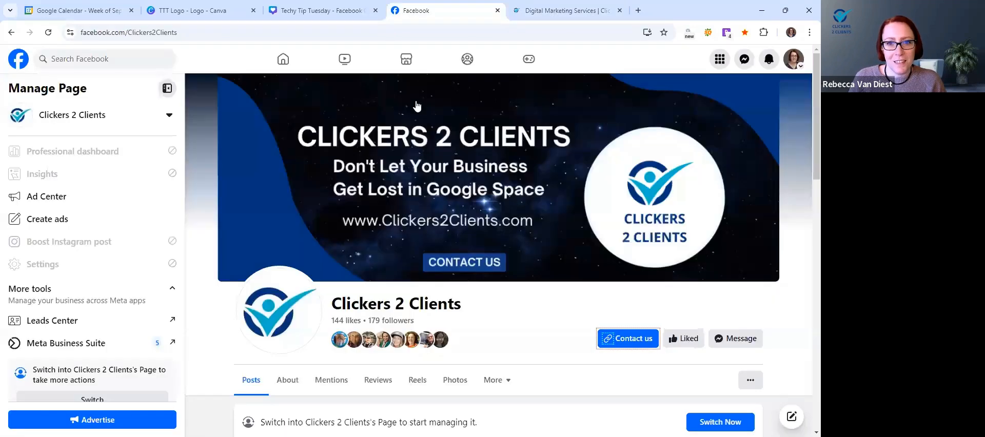
Return to the TTT Logo design in Canva and review its pages down to the TTT Zoomed In Logo.
key("ctrl+shift+Tab")
key("ctrl+shift+Tab")
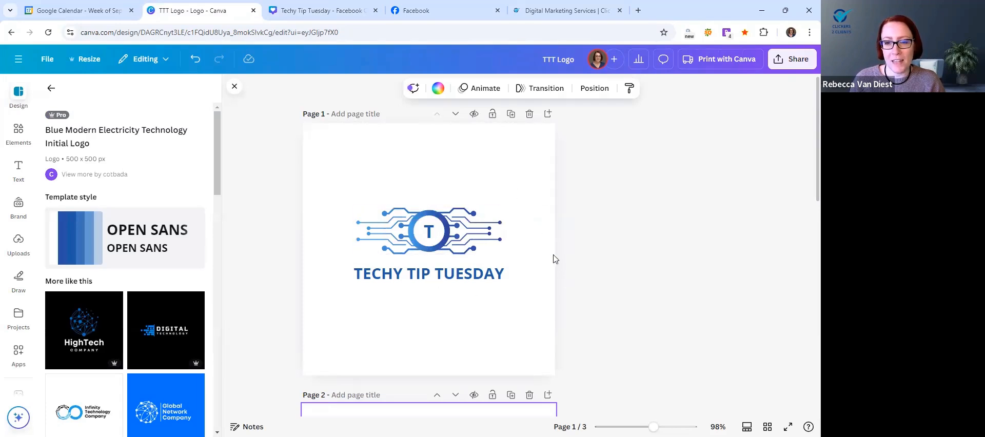
scroll(585, 247, "down", 2)
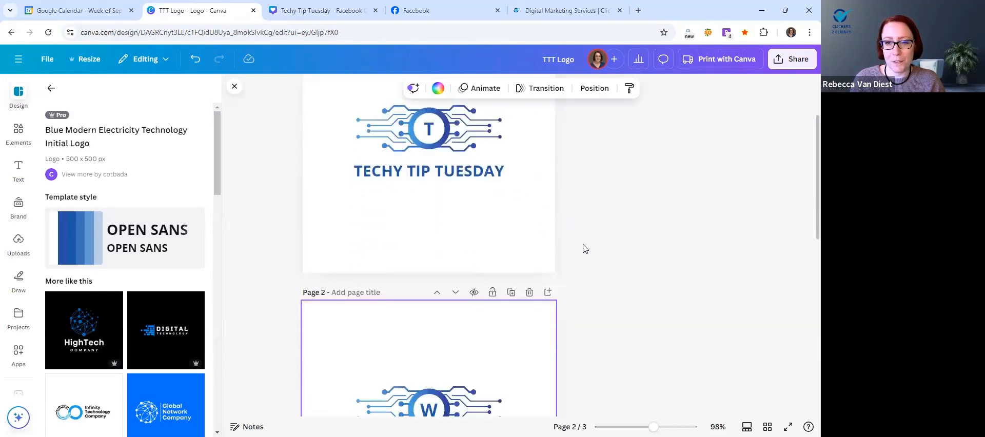
scroll(584, 249, "down", 8)
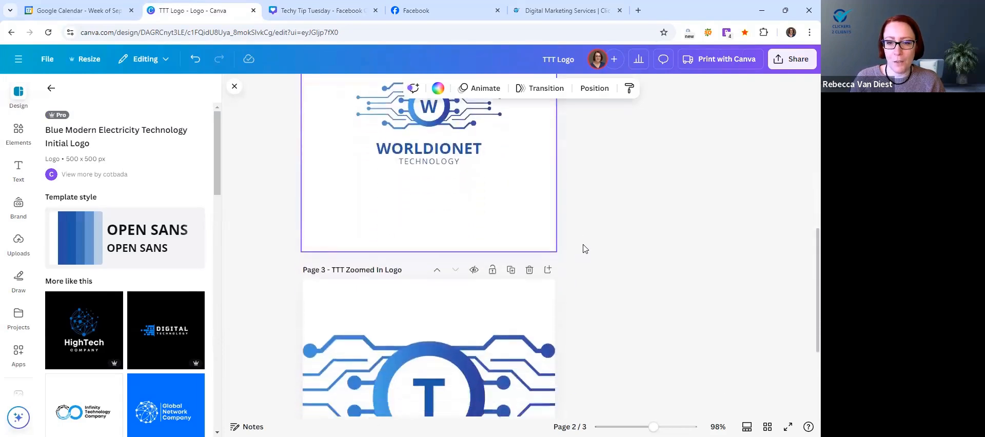
scroll(585, 249, "down", 1)
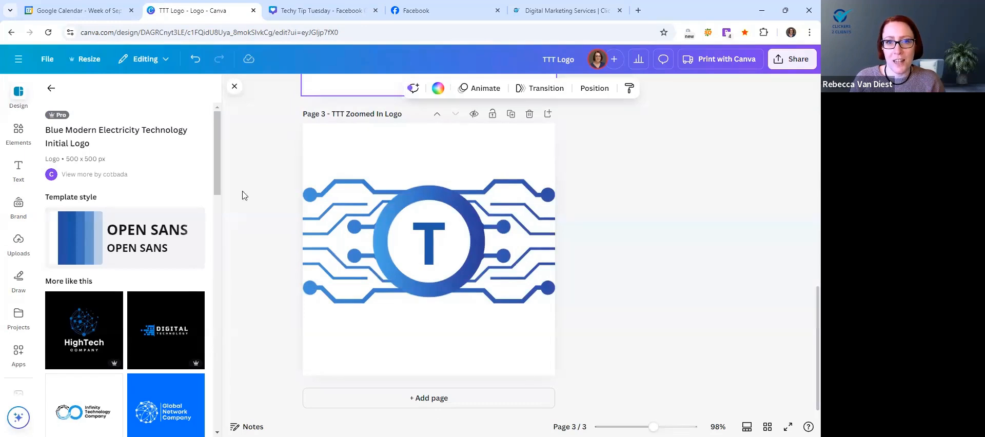
Try generating a QR code for the clickers2clients.com registration URL on the Techy Tip Tuesday cover, and delete the extra code.
key("ctrl+Tab")
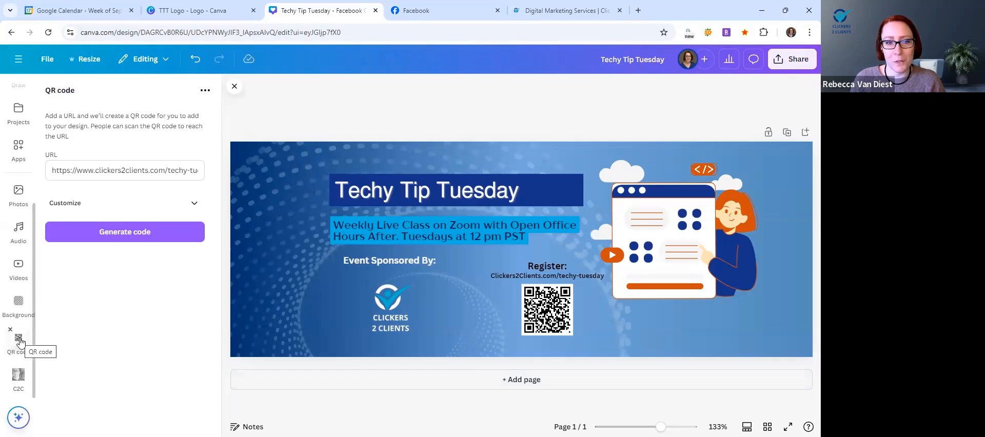
left_click_drag(71, 170, 175, 170)
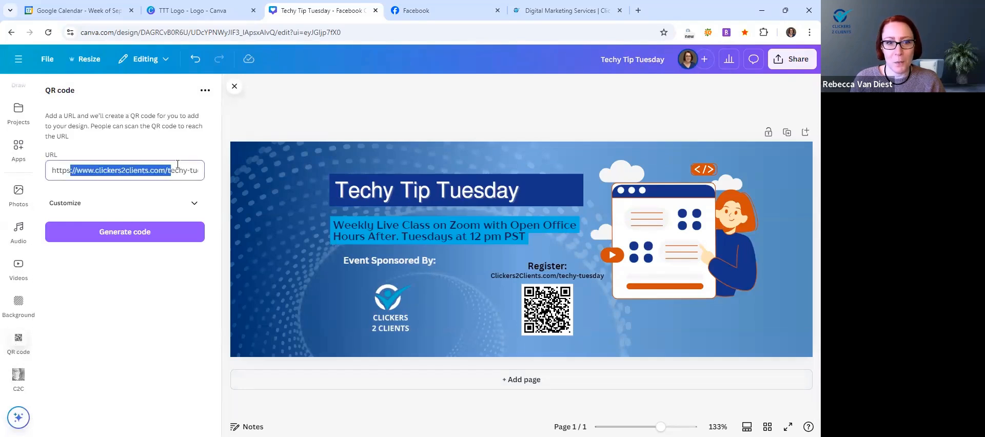
left_click(127, 233)
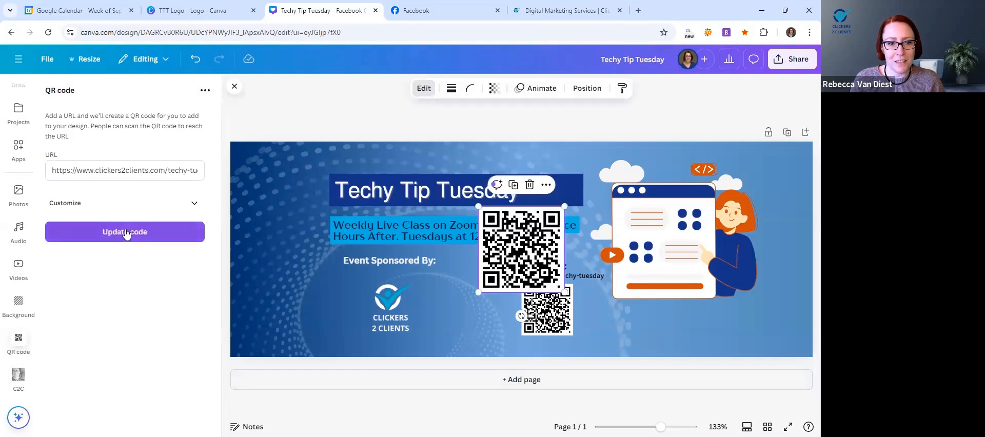
left_click(528, 185)
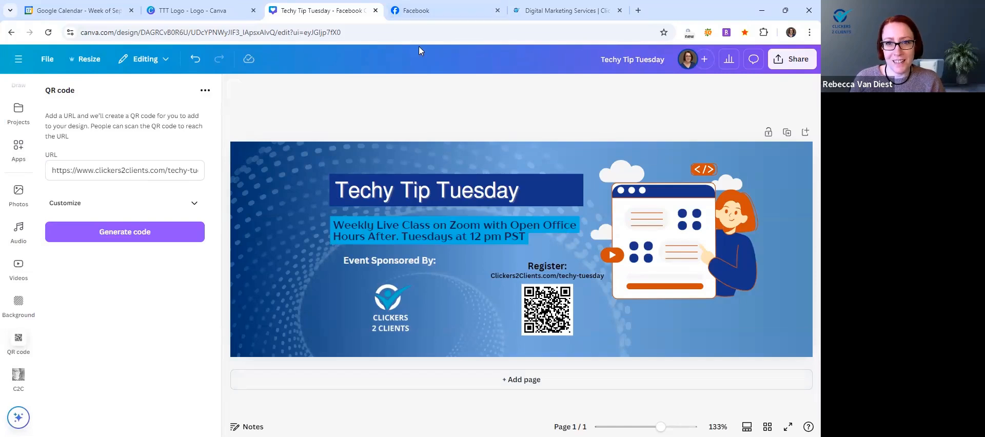
Switch to Facebook, return to its home feed and open the full list of profiles and Pages.
key("ctrl+Tab")
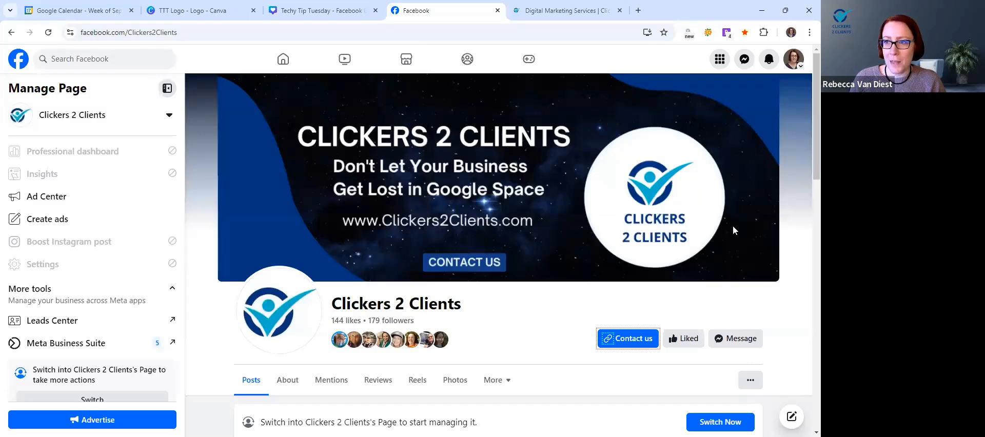
left_click(793, 60)
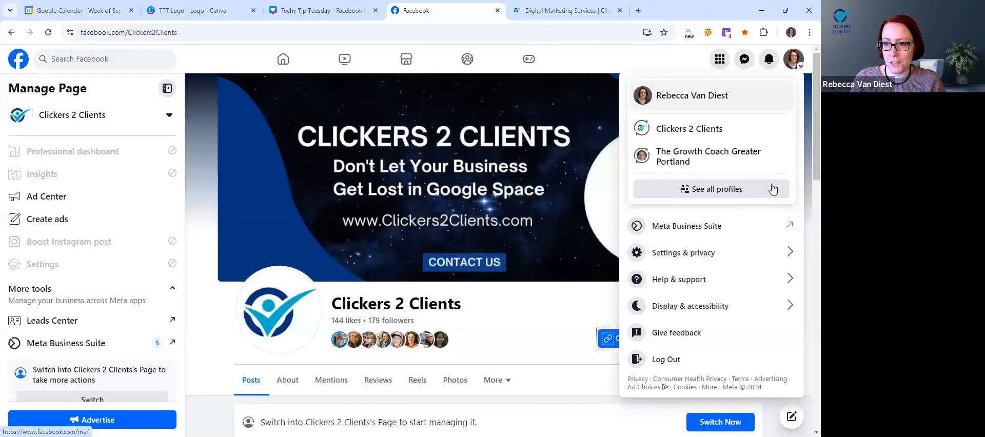
left_click(19, 59)
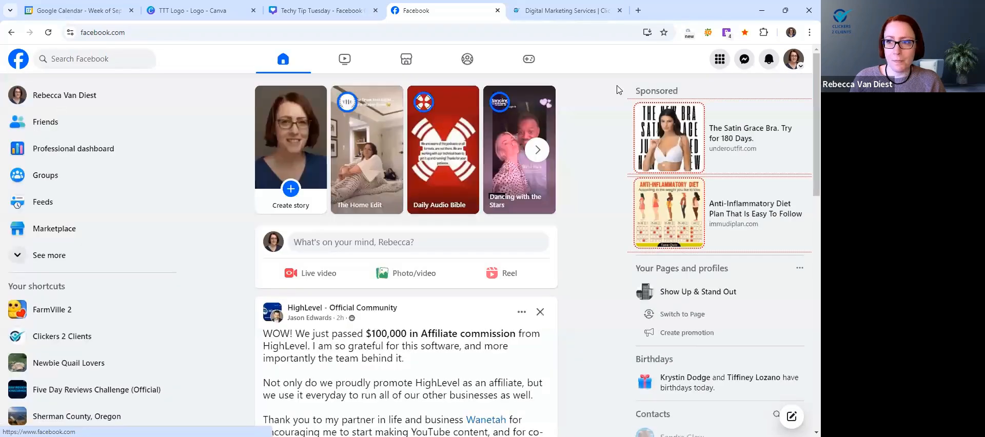
left_click(791, 65)
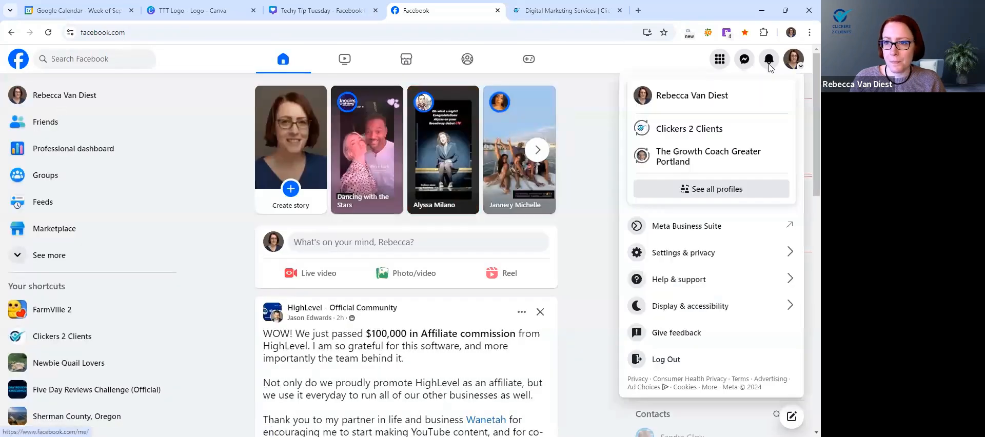
left_click(718, 190)
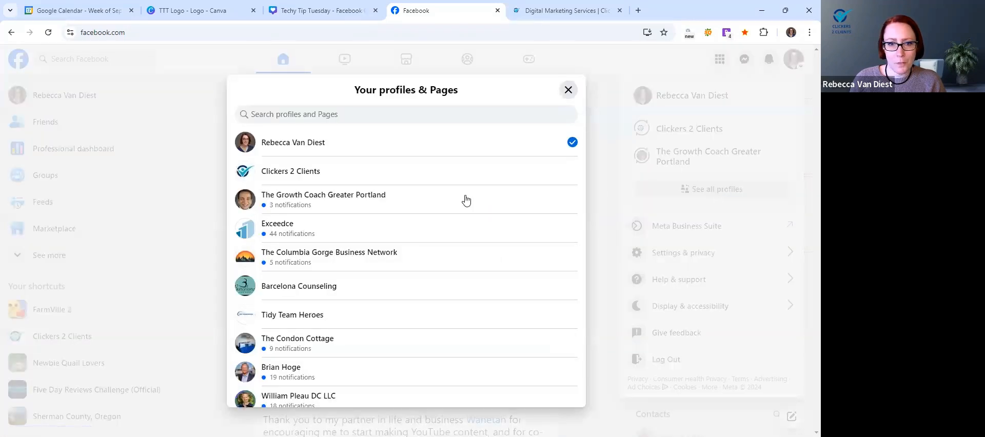
scroll(462, 221, "down", 2)
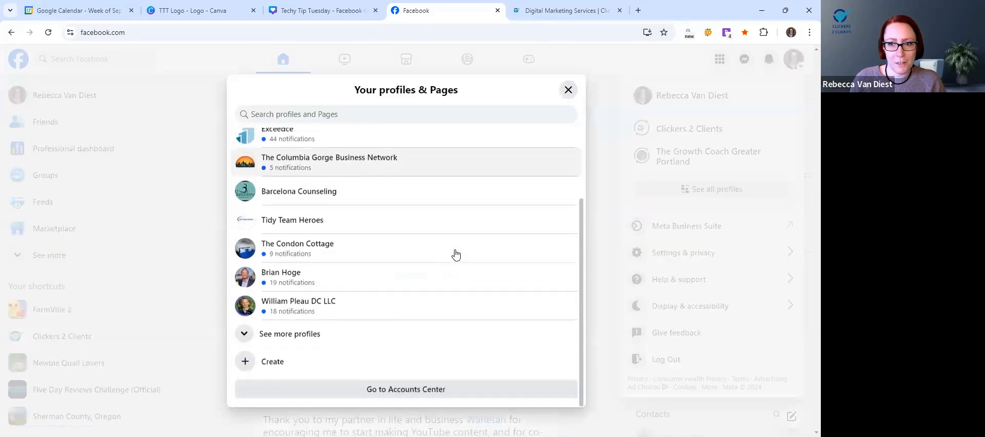
Start creating a new Public Page and get to the form for its details.
left_click(271, 362)
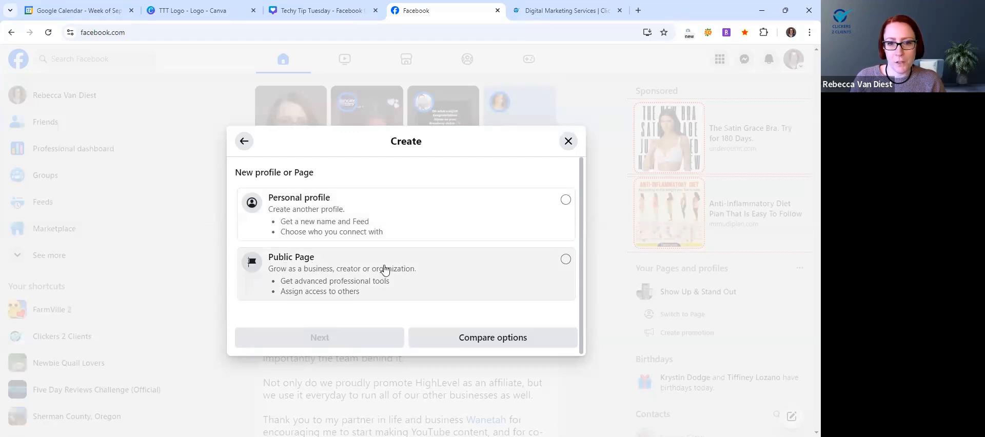
left_click(501, 271)
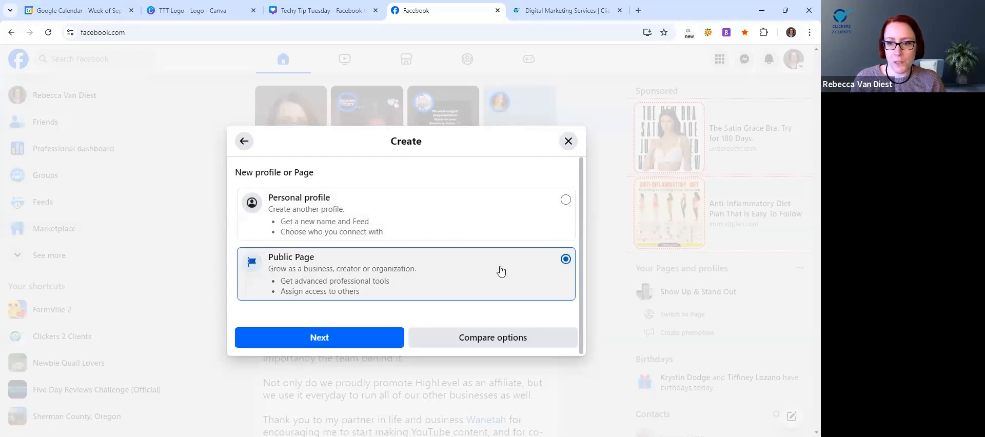
left_click(363, 336)
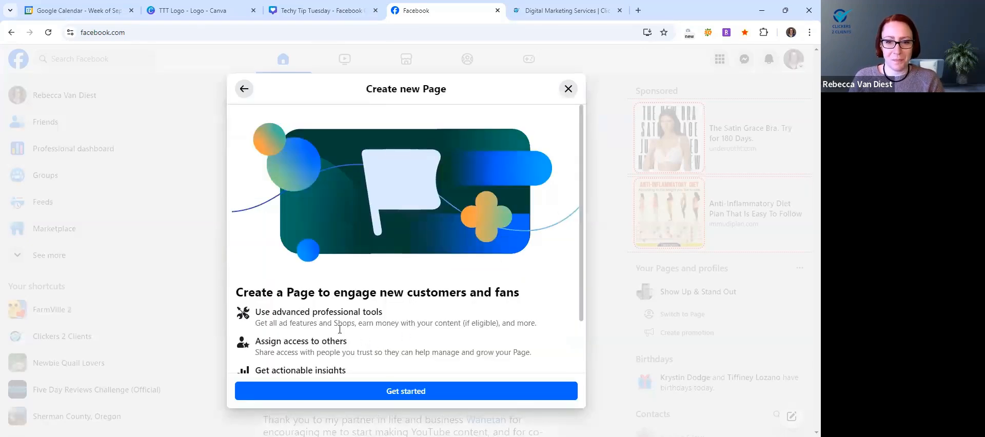
left_click(399, 391)
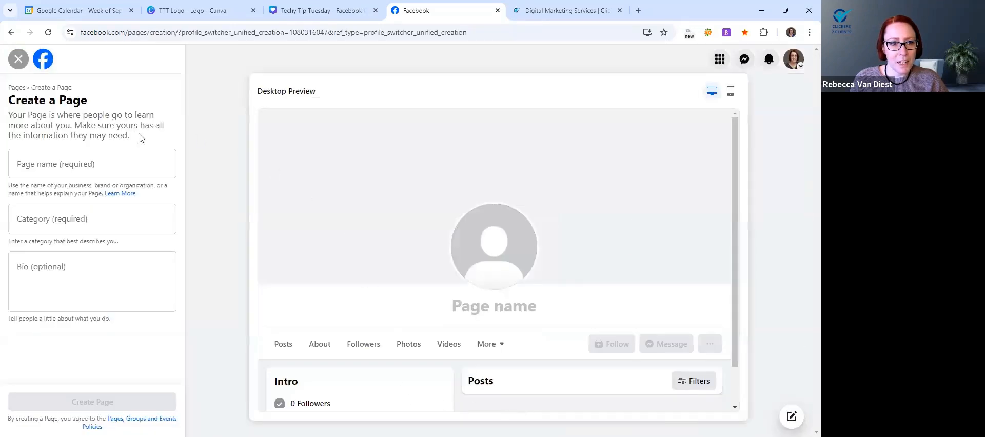
Name the new Page "Techy Tip Tuesday" and set its category to Education website.
left_click(59, 151)
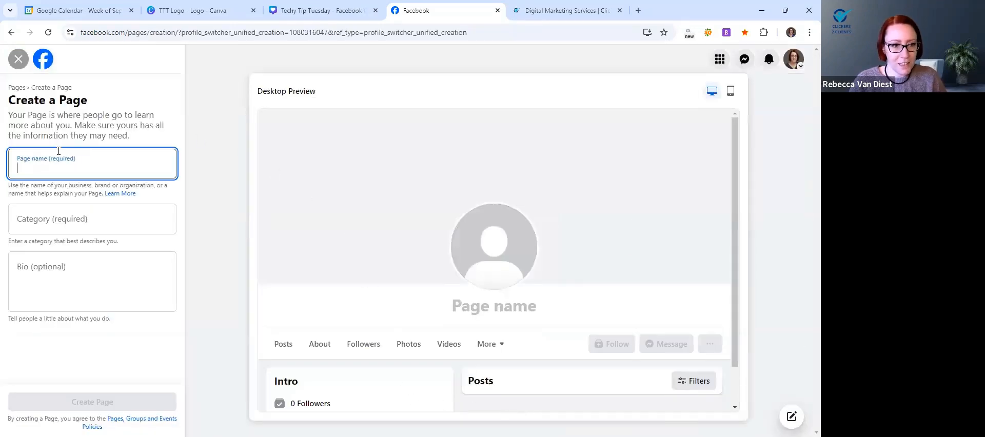
type("Tec")
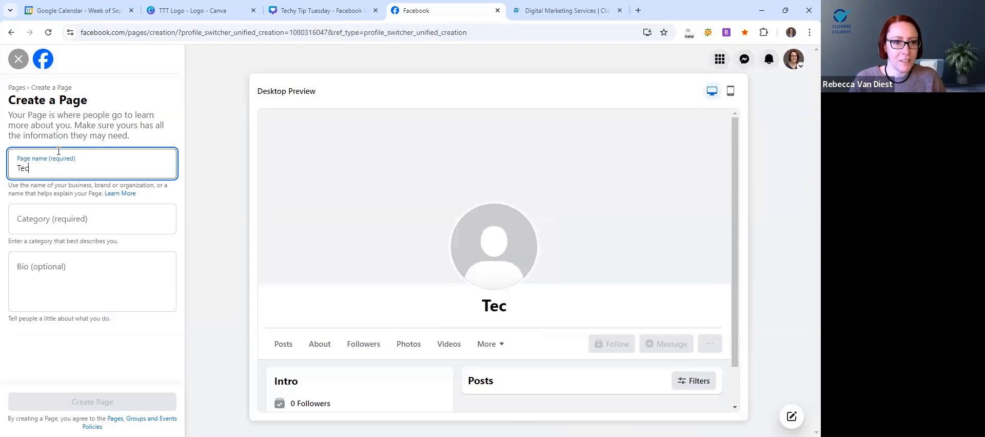
type("hy Tip Tuesday")
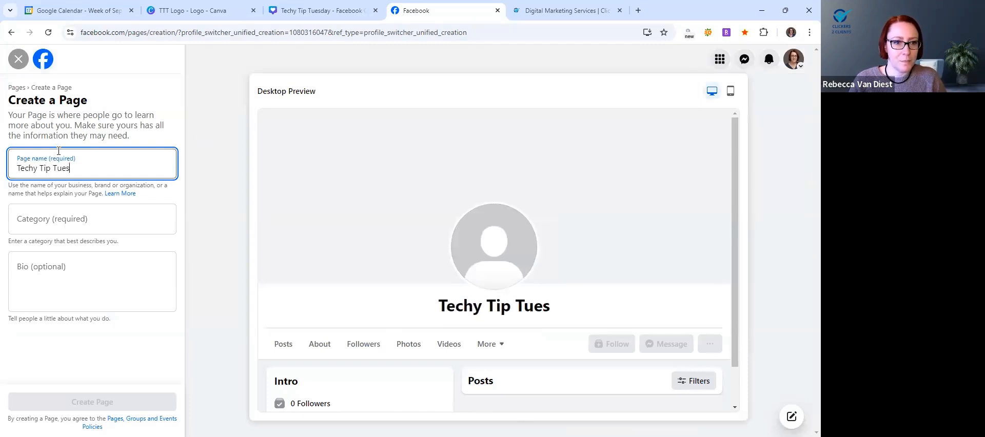
left_click(87, 220)
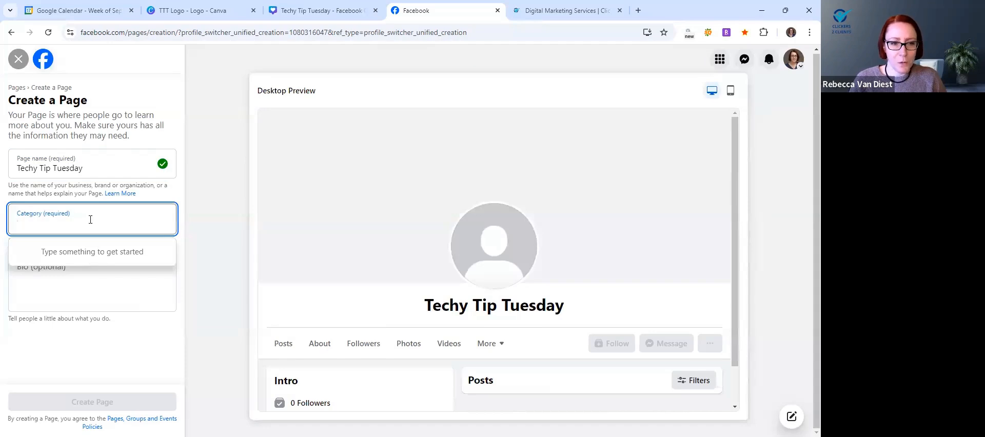
type("Educ")
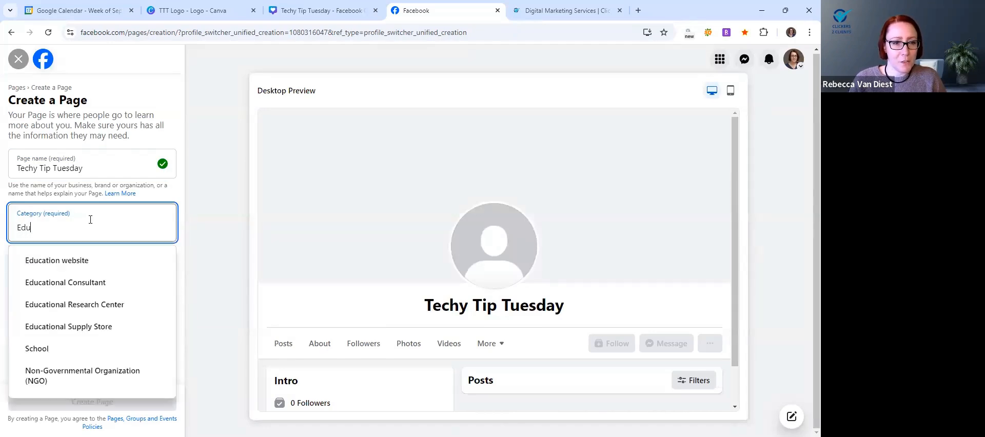
left_click(103, 264)
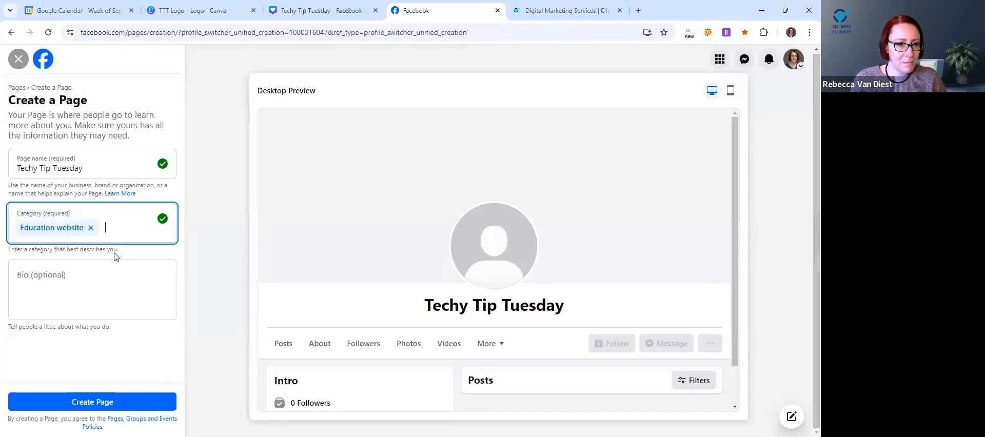
Enter the Page bio "Weekly class to teach technology tips and tricks.".
left_click(82, 289)
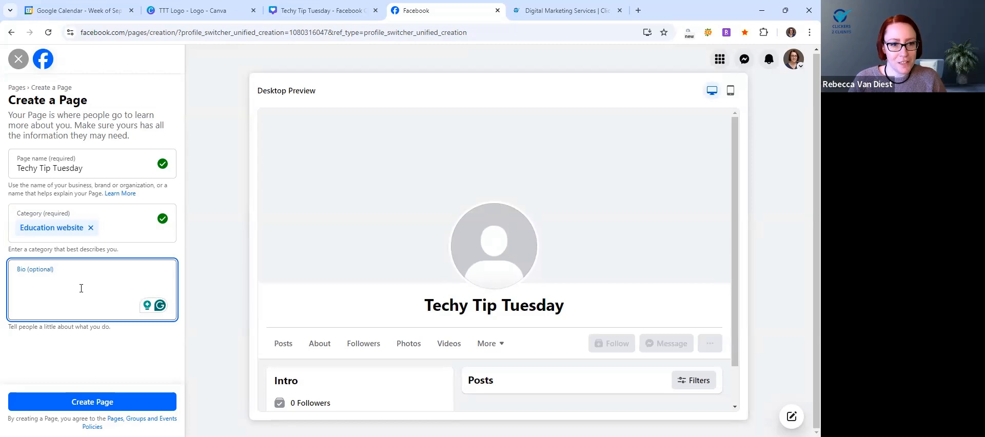
type("Weekly class to teach tech")
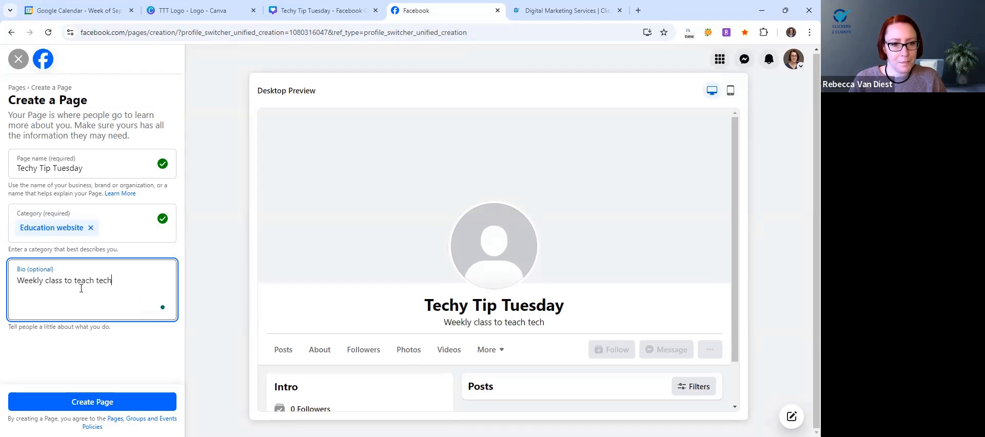
type("nology tips an")
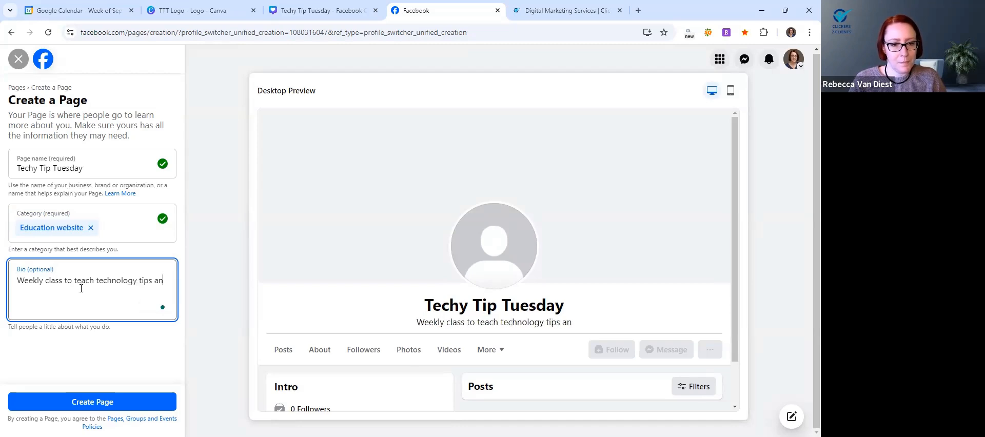
type("d tricks.")
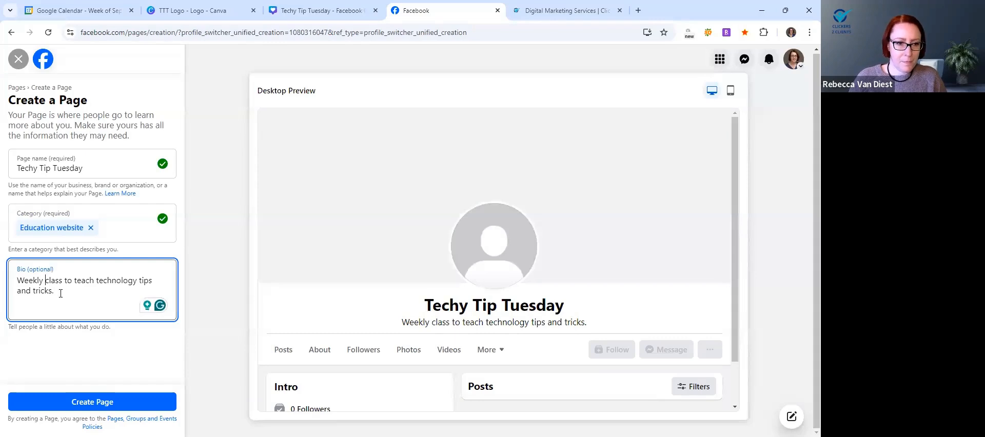
Revise the bio to "Weekly live class on Tuesdays to teach technology tips and tricks." and create the Page.
type("live")
key("Right")
key("Right")
key("Right")
key("Right")
type("per")
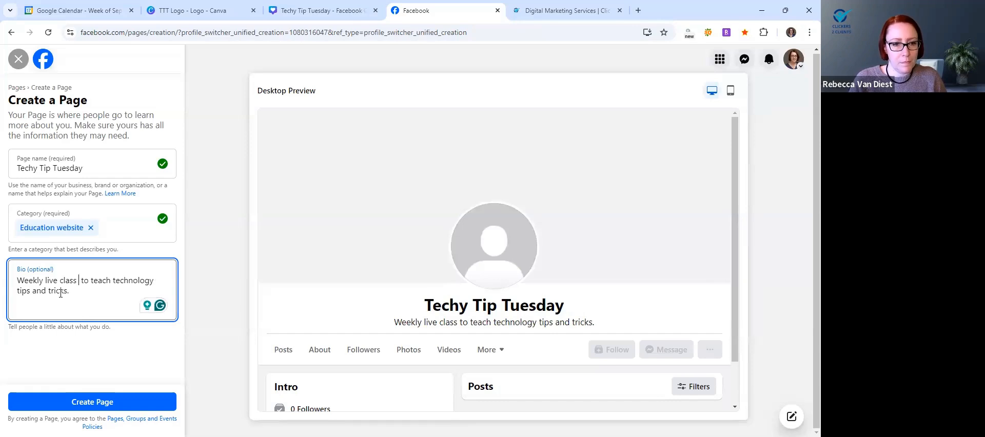
key("BackSpace")
key("BackSpace")
key("BackSpace")
type("on Tuesdays")
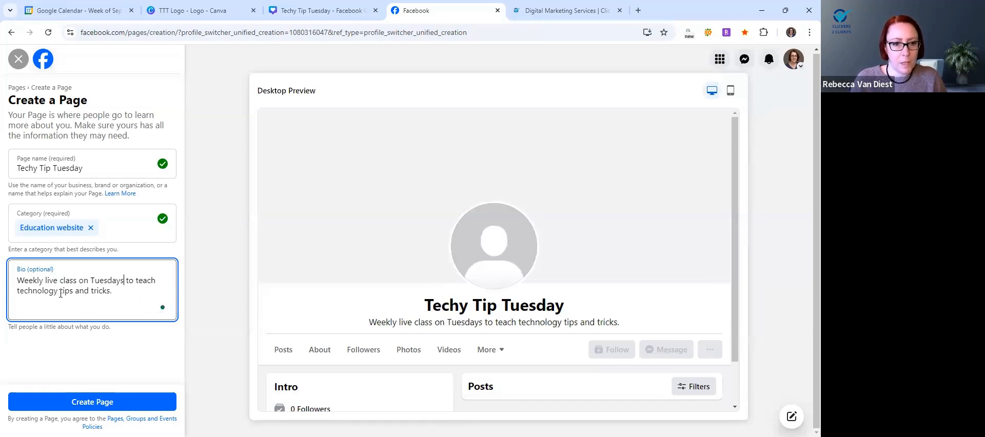
left_click(119, 401)
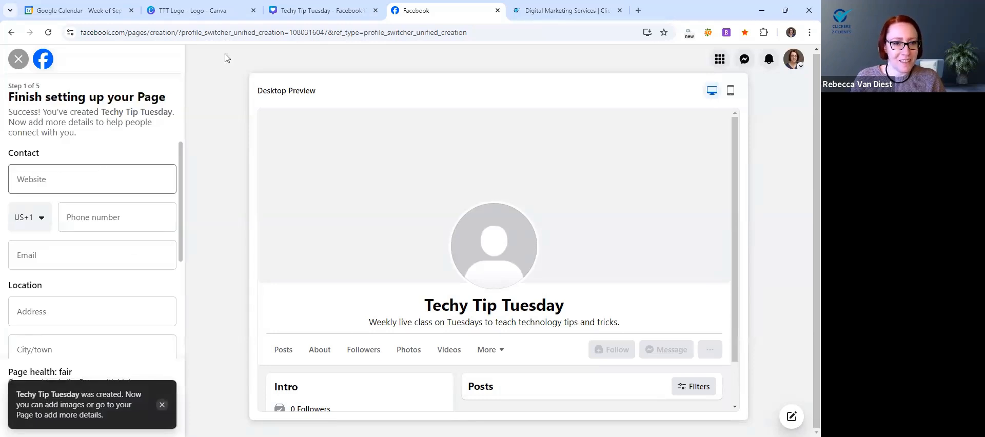
Set the Page's hours to Always open, leave the contact and location details blank, and continue to the Page customization.
scroll(109, 286, "down", 1)
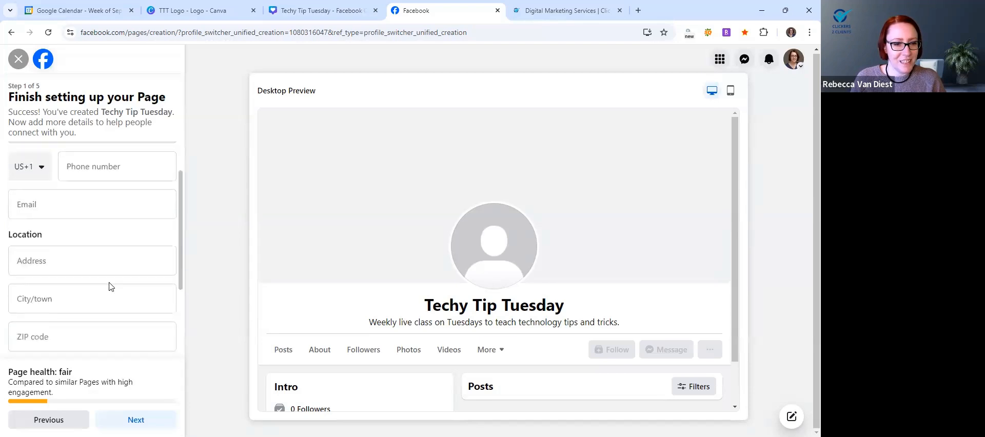
scroll(109, 286, "down", 1)
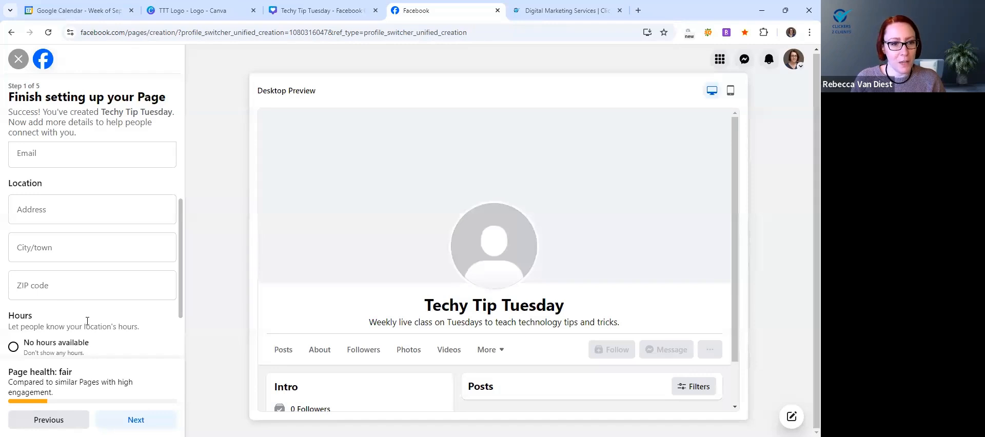
scroll(87, 321, "down", 1)
scroll(87, 323, "up", 1)
scroll(89, 324, "down", 1)
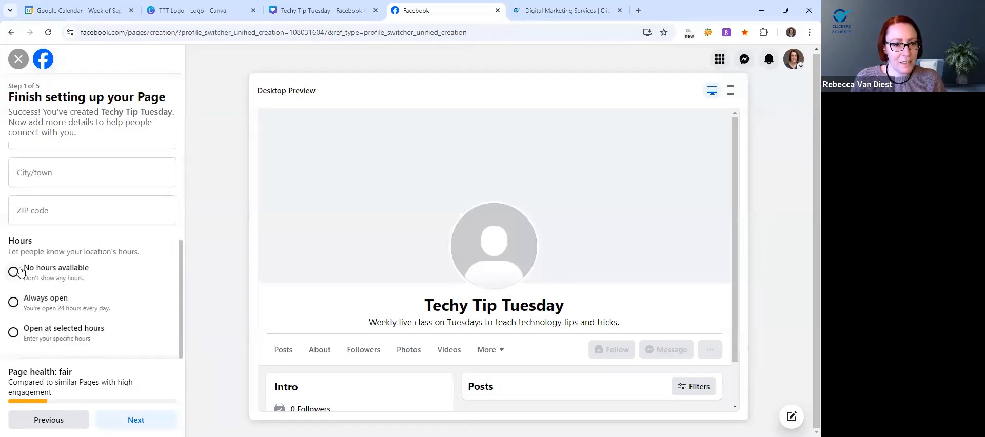
left_click(14, 305)
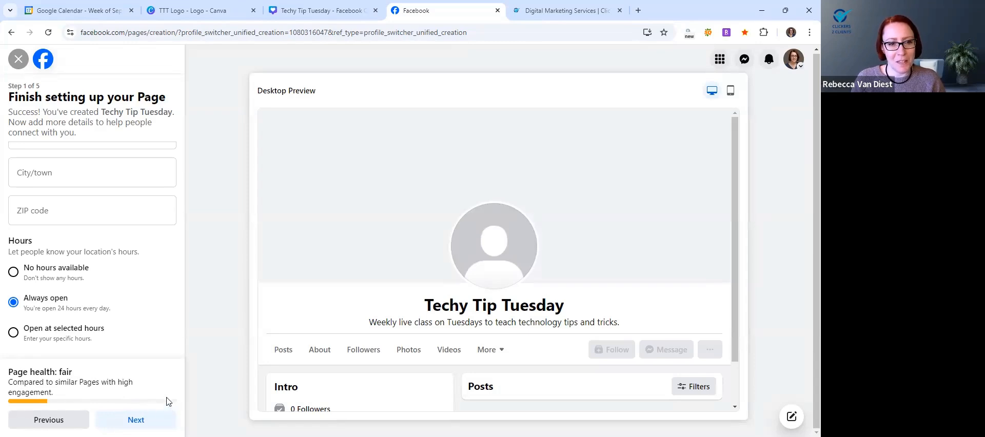
scroll(131, 326, "up", 3)
scroll(131, 325, "down", 3)
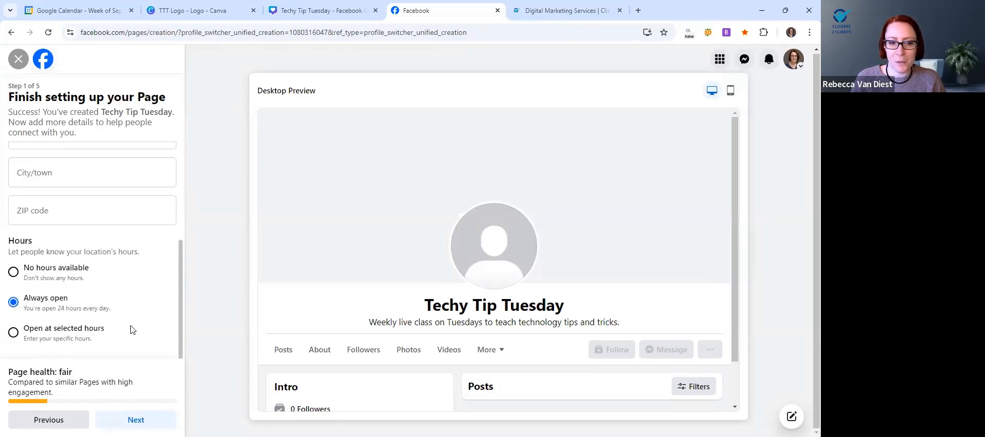
left_click(134, 420)
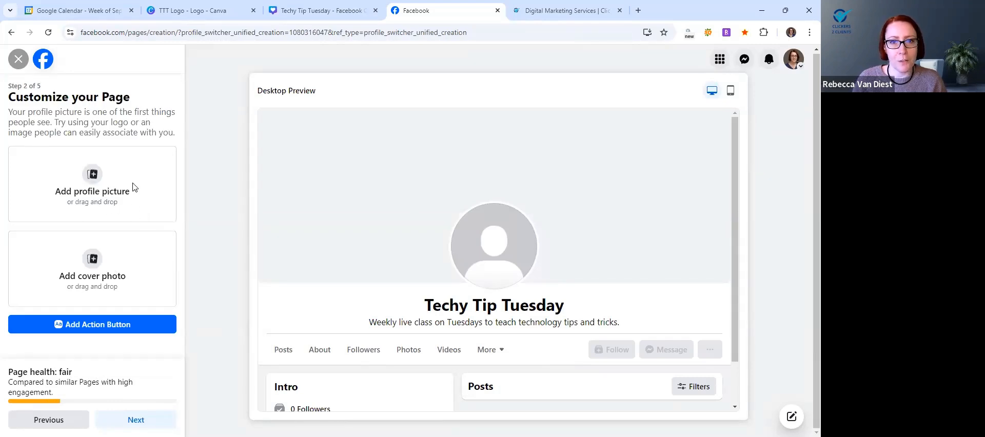
Switch to the TTT Logo design in Canva and download only page 3, TTT Zoomed In Logo, as a PNG.
left_click(177, 10)
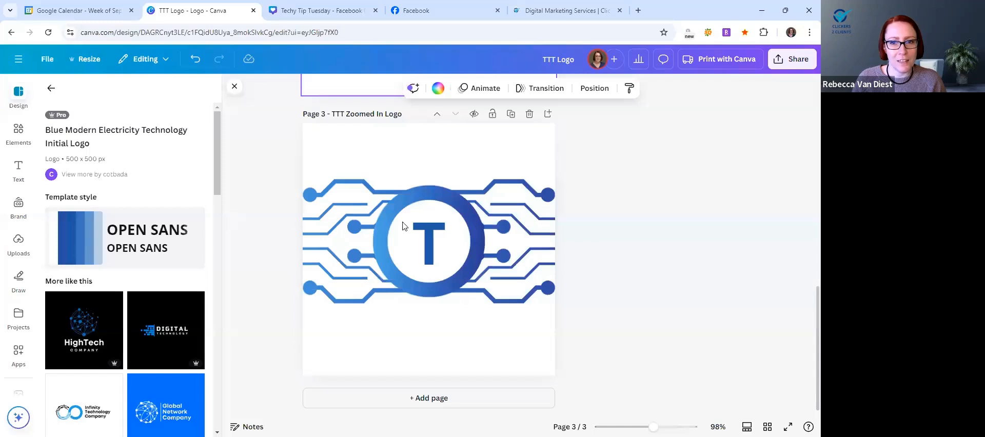
scroll(634, 229, "up", 2)
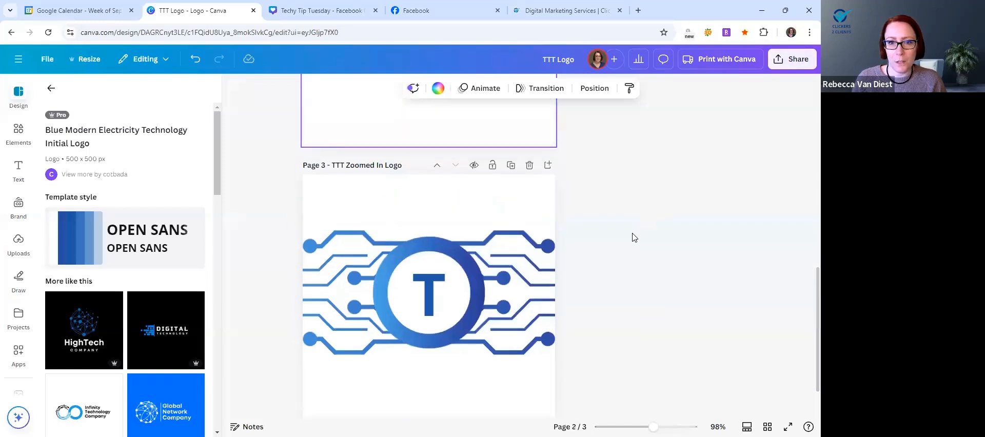
left_click(806, 61)
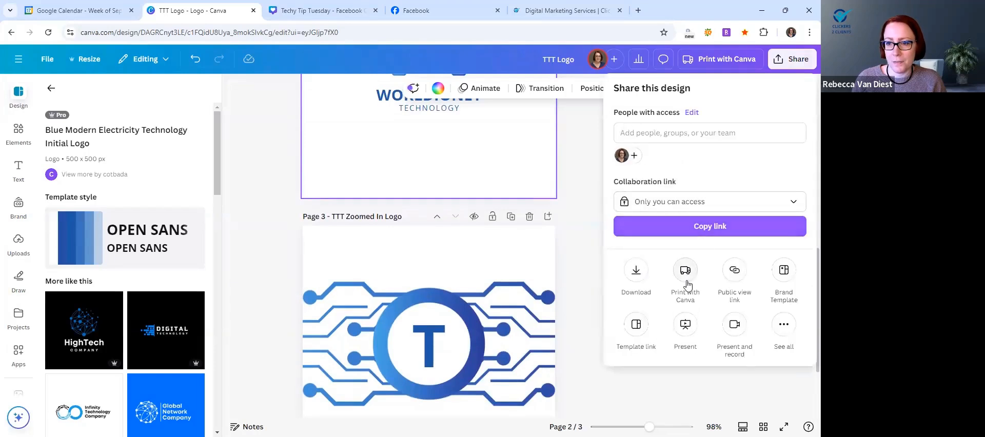
left_click(638, 269)
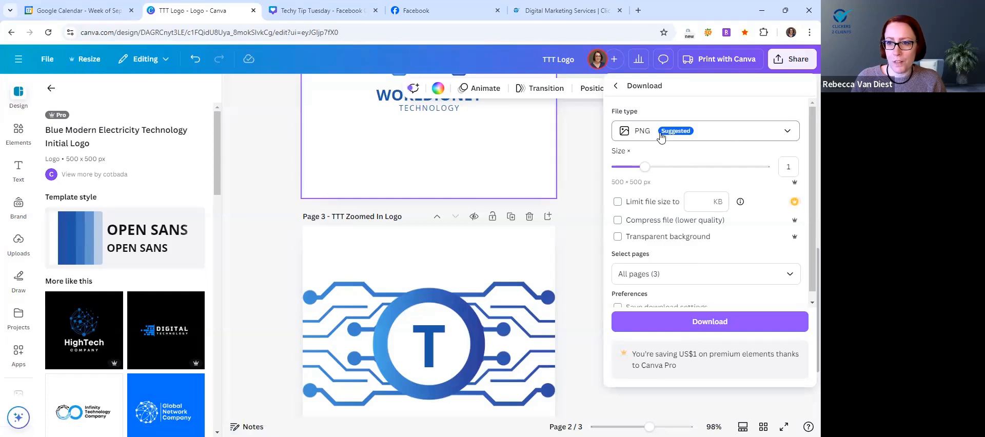
scroll(739, 263, "down", 1)
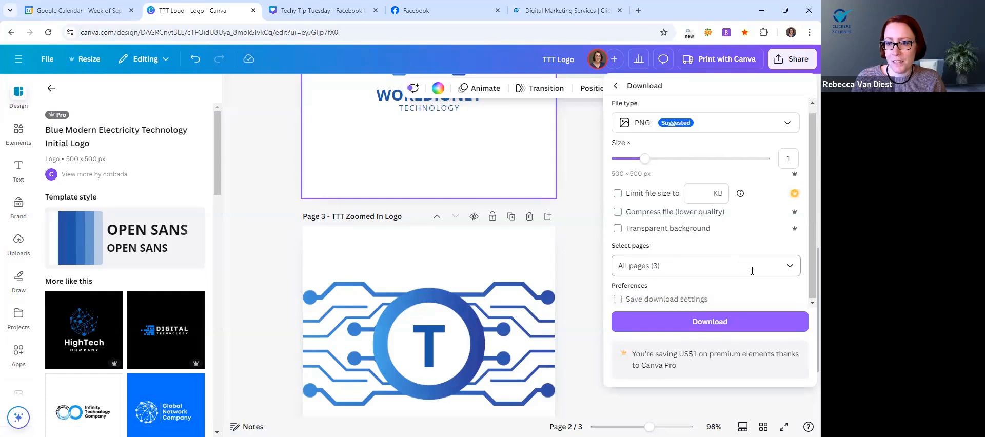
left_click(758, 270)
left_click(781, 101)
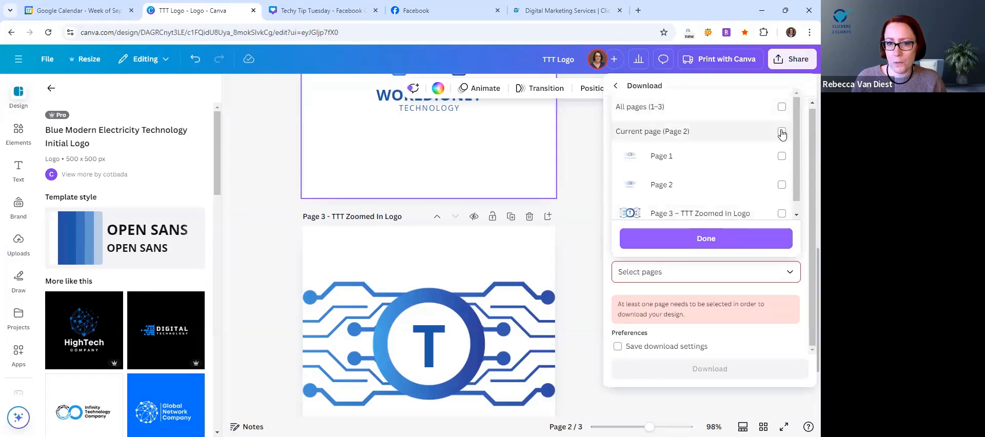
left_click(781, 212)
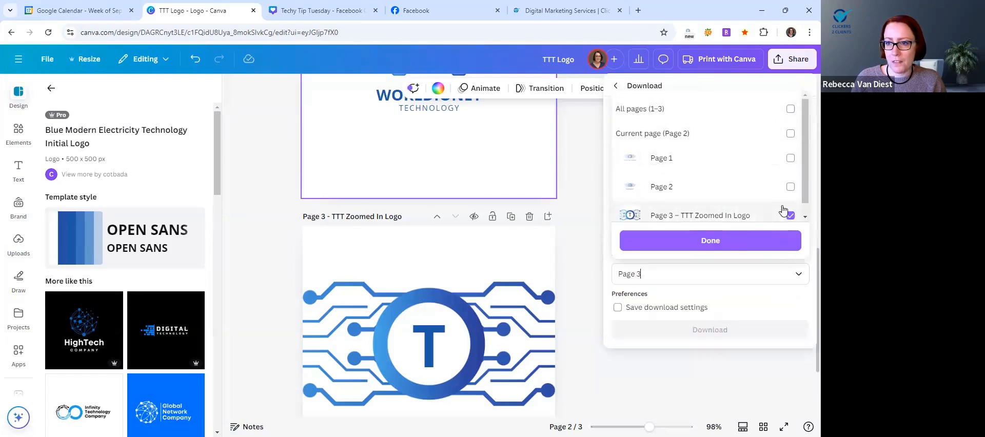
left_click(739, 245)
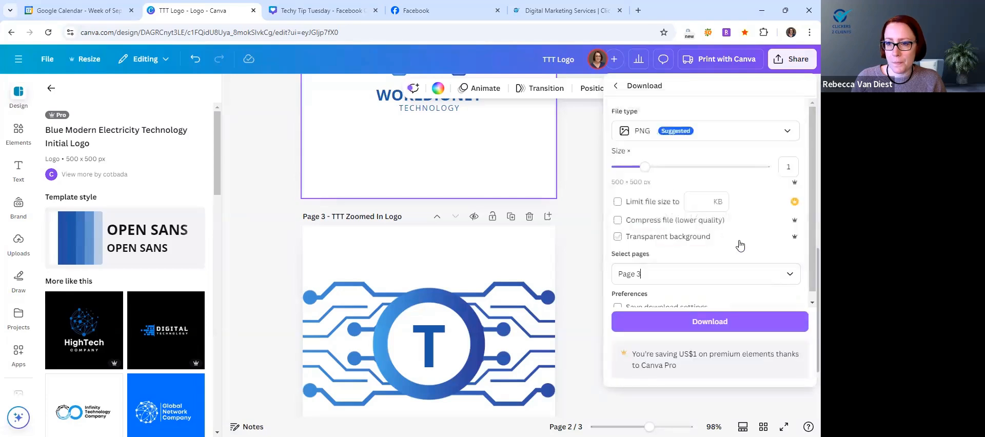
left_click(727, 321)
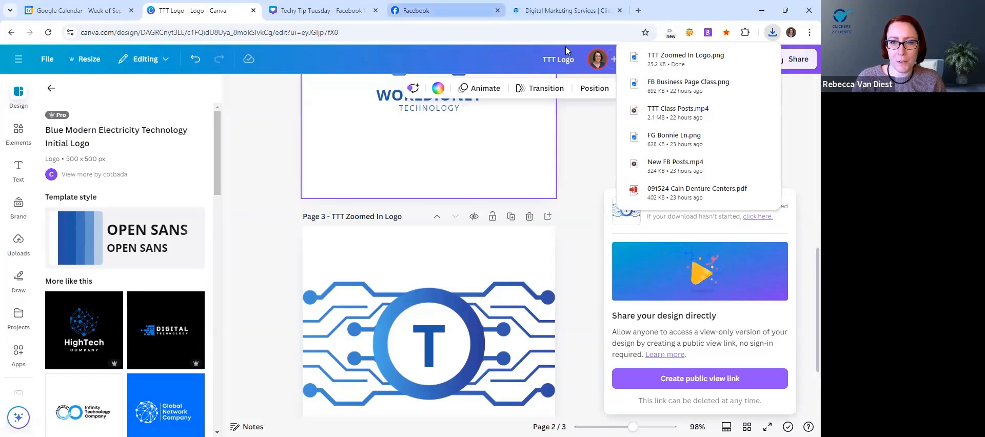
Return to the Facebook Page setup and upload TTT Zoomed In Logo from Downloads as the profile picture.
left_click(436, 11)
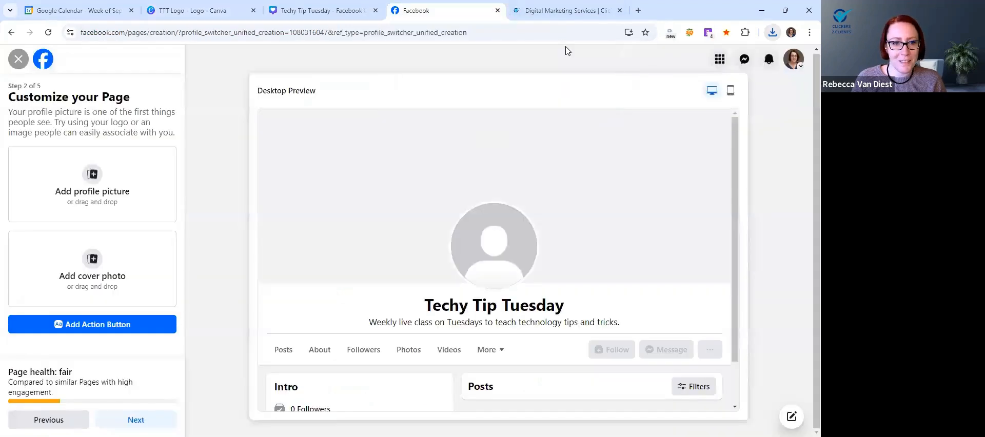
left_click(92, 175)
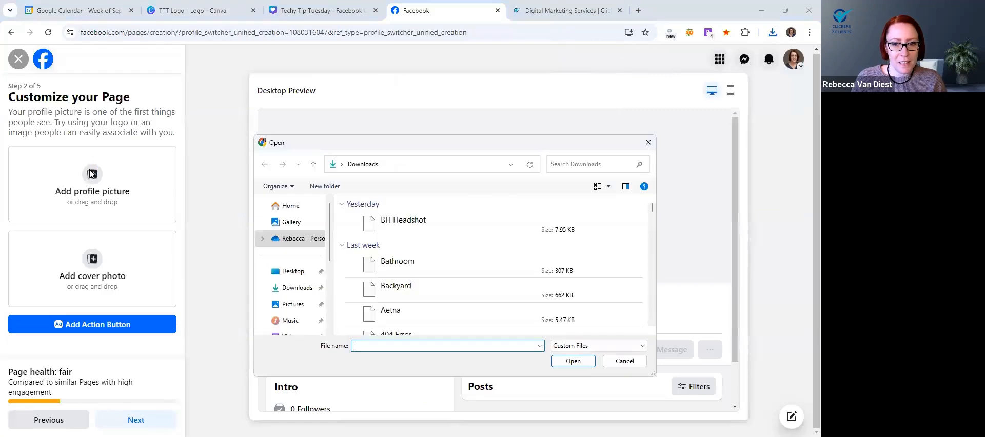
left_click(290, 287)
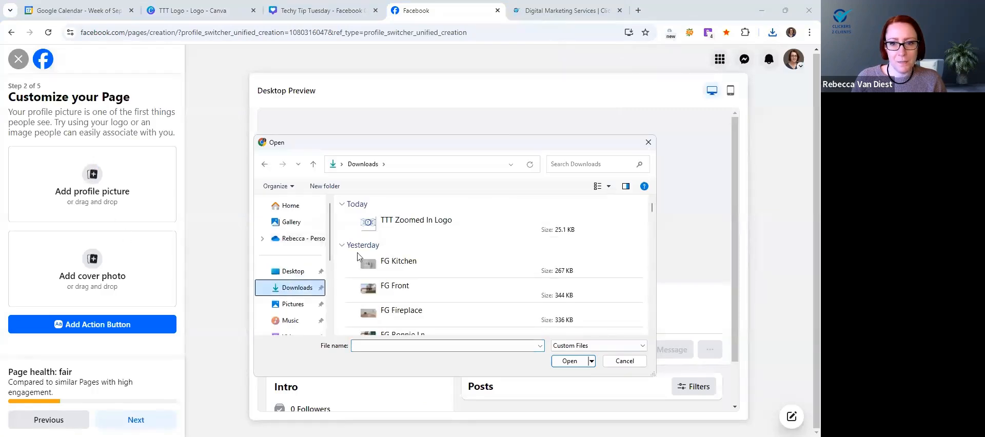
left_click(408, 227)
left_click(568, 361)
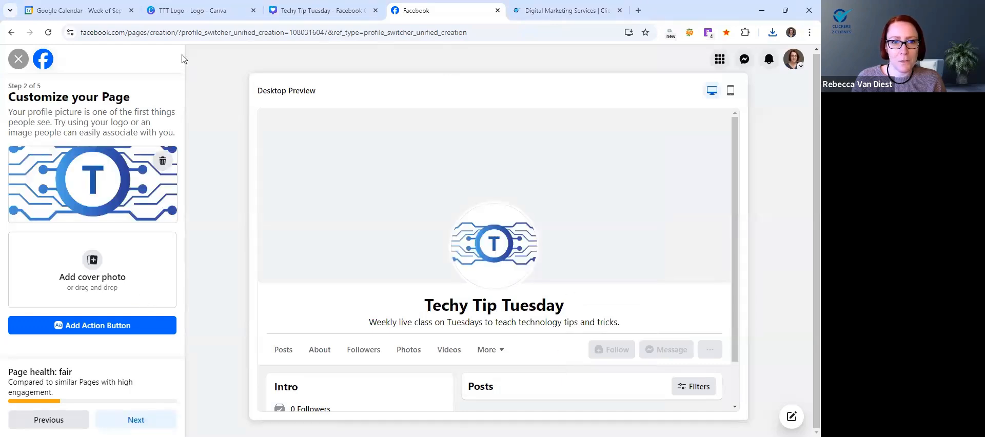
Switch to the Techy Tip Tuesday cover design in Canva and download it as a PNG.
key("ctrl+Page_Up")
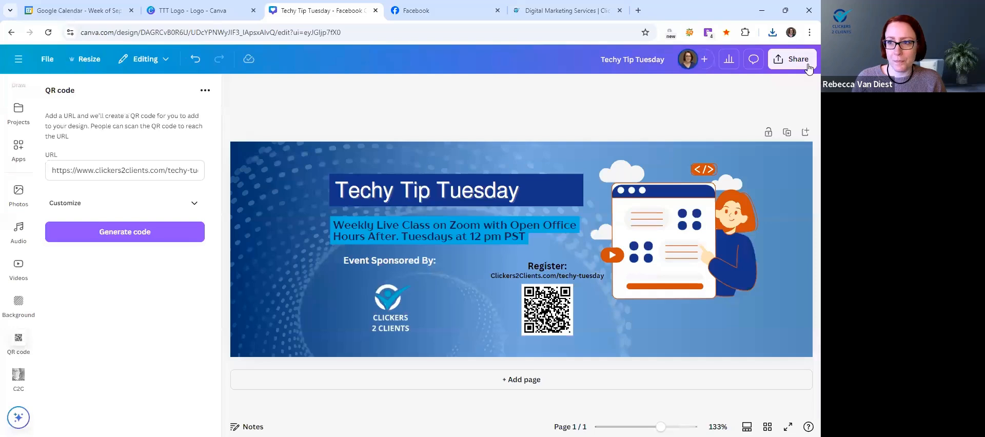
left_click(792, 59)
left_click(635, 270)
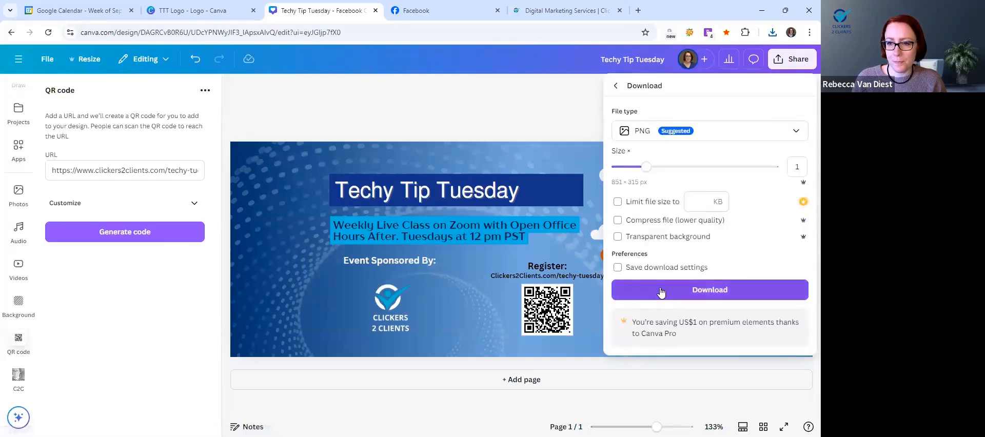
left_click(720, 290)
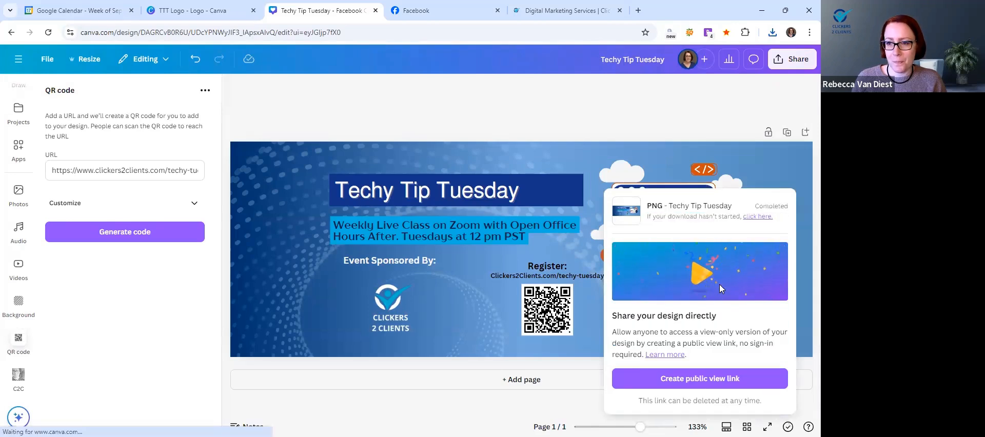
Return to the Facebook Page setup and upload the downloaded Techy Tip Tuesday banner as the cover photo.
key("ctrl+Tab")
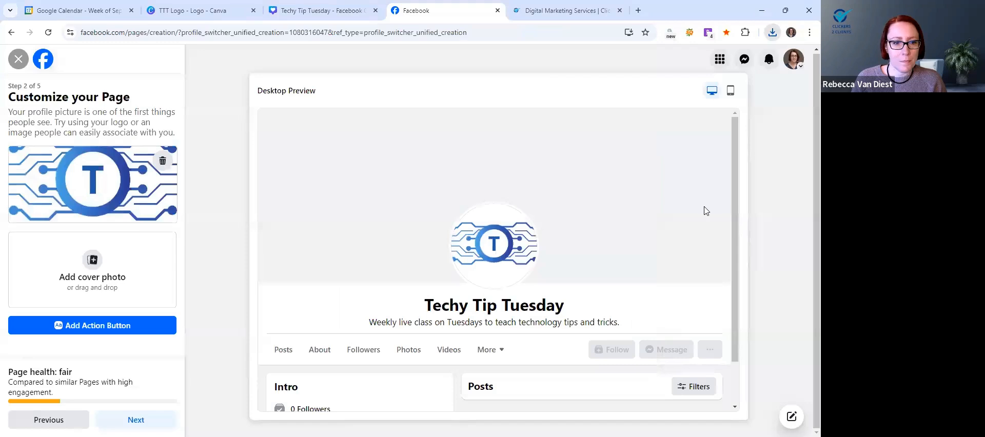
left_click(110, 272)
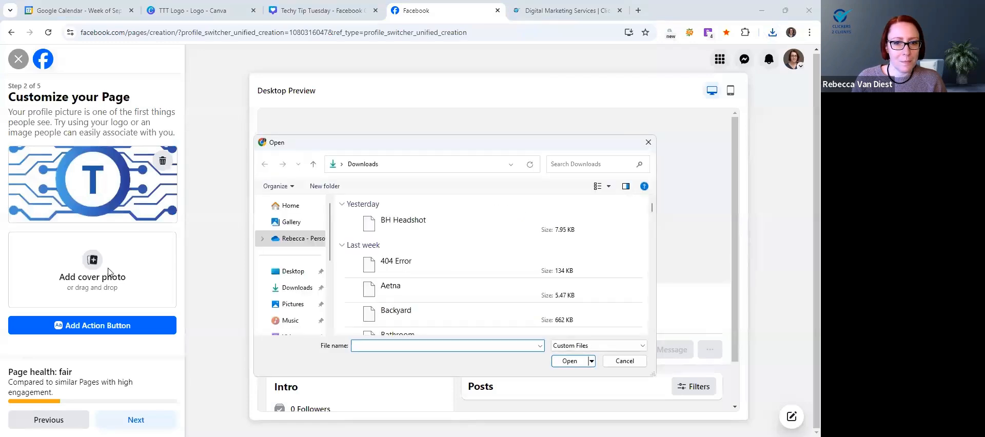
double_click(446, 246)
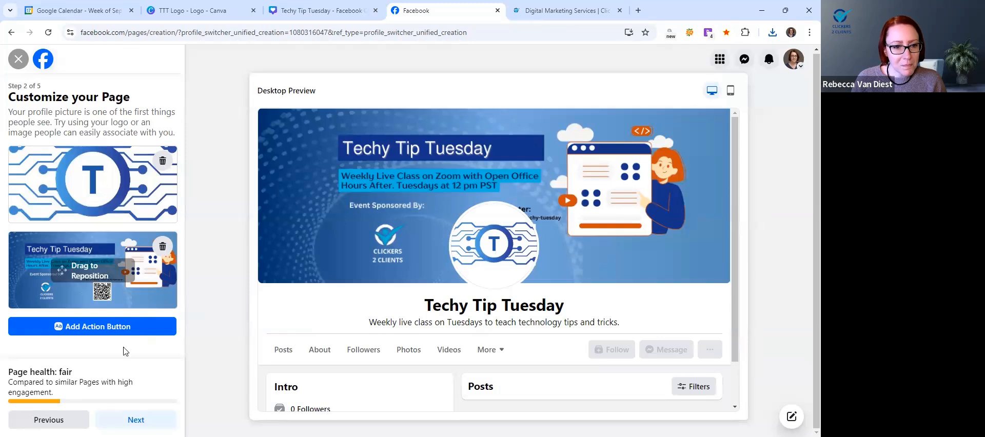
Add an action button to the Page, choose the Sign up option and continue to its website link.
left_click(77, 328)
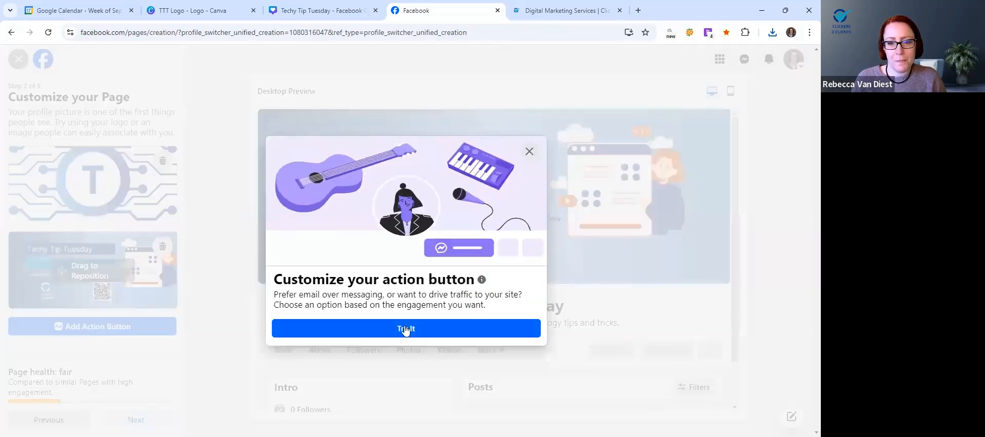
left_click(405, 331)
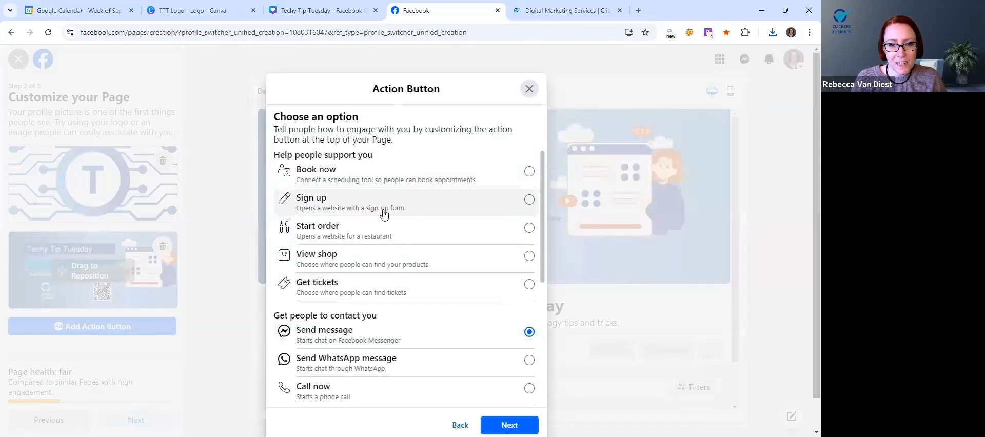
left_click(528, 200)
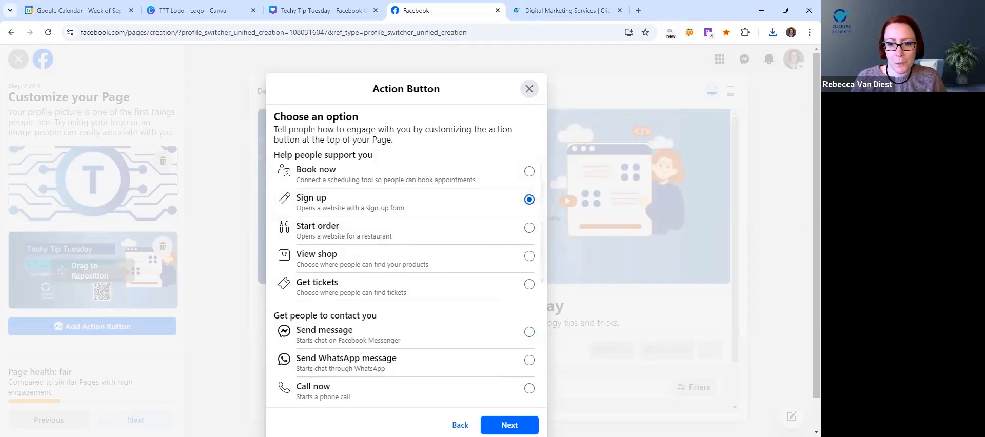
scroll(420, 364, "down", 2)
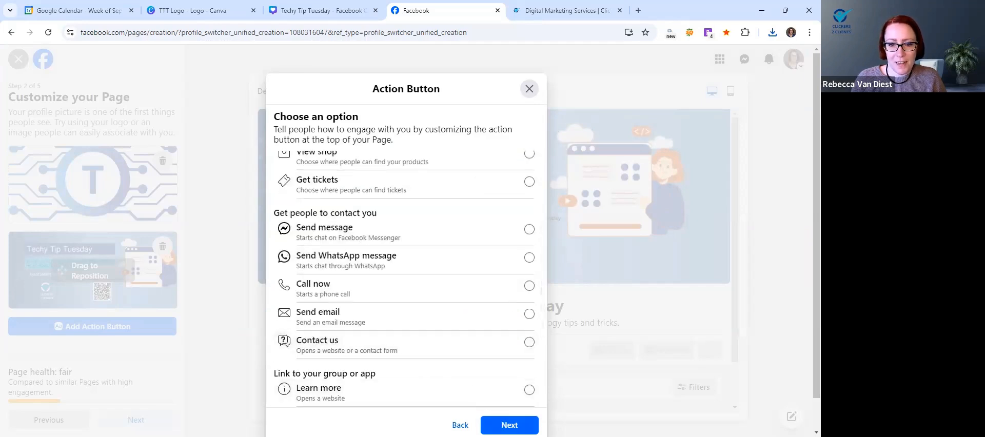
left_click(509, 425)
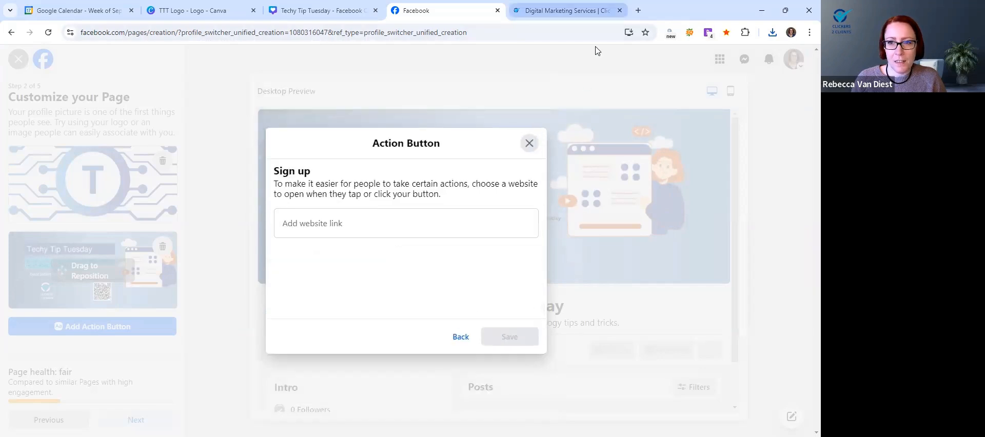
On the Clickers 2 Clients website, open the clickers2clients.com/techy-tuesday page and copy its address.
key("ctrl+Tab")
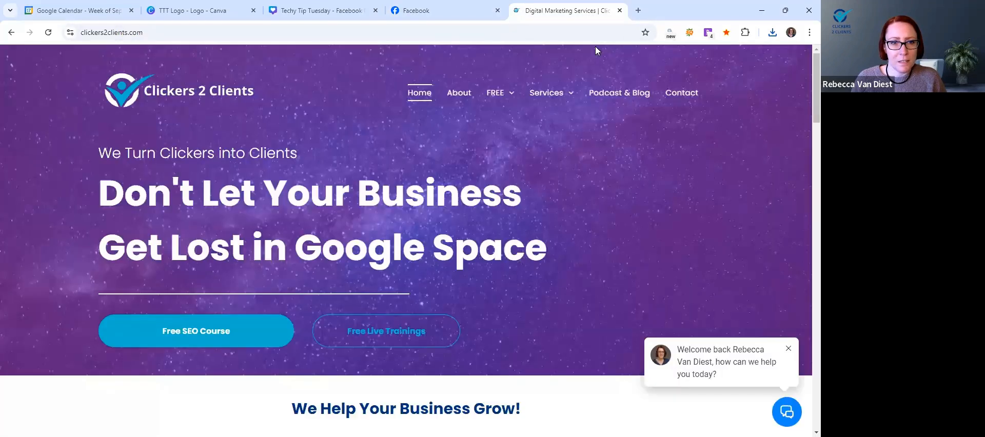
key("ctrl+l")
type("/t")
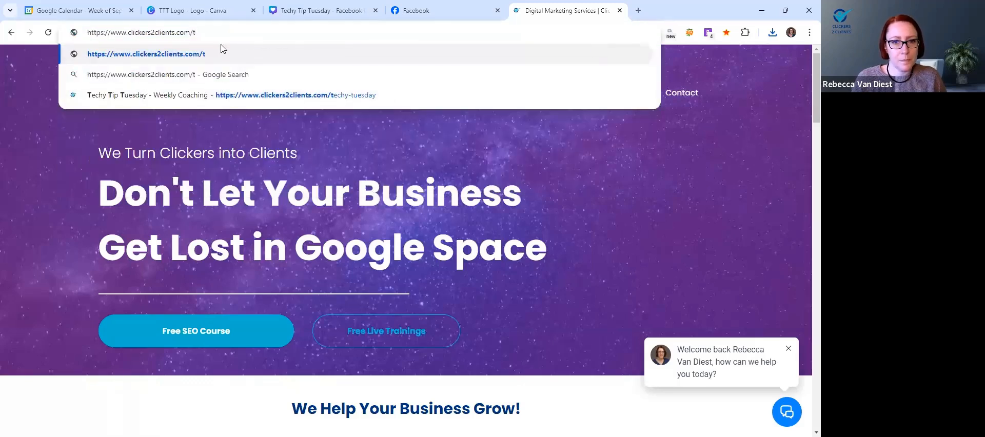
left_click(265, 100)
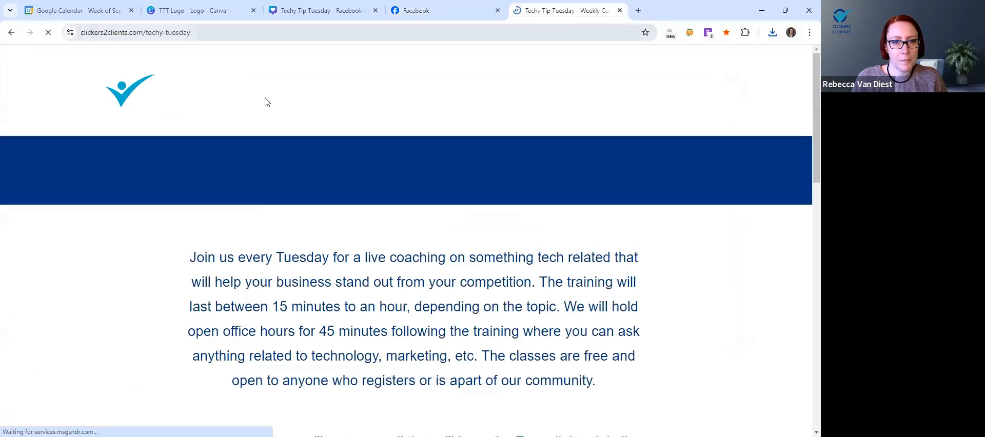
key("ctrl+l")
key("ctrl+c")
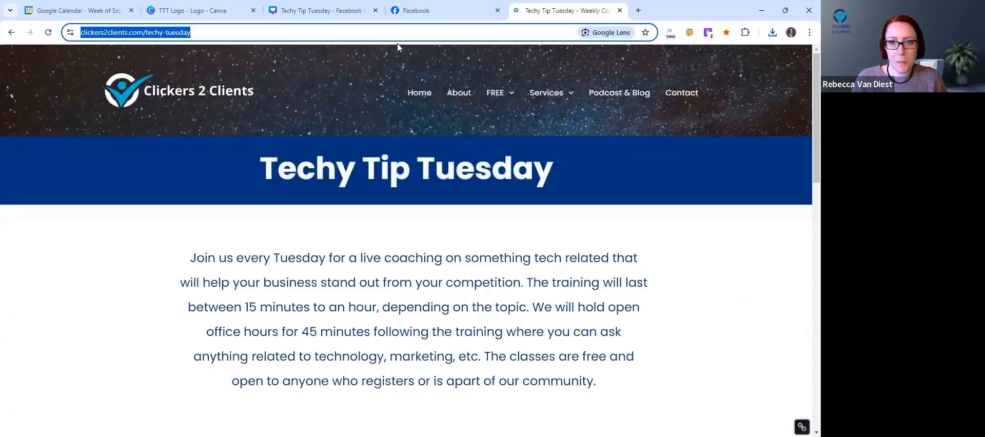
Back in Facebook, paste the copied techy-tuesday address as the Sign up button's website link and save it.
key("ctrl+shift+Tab")
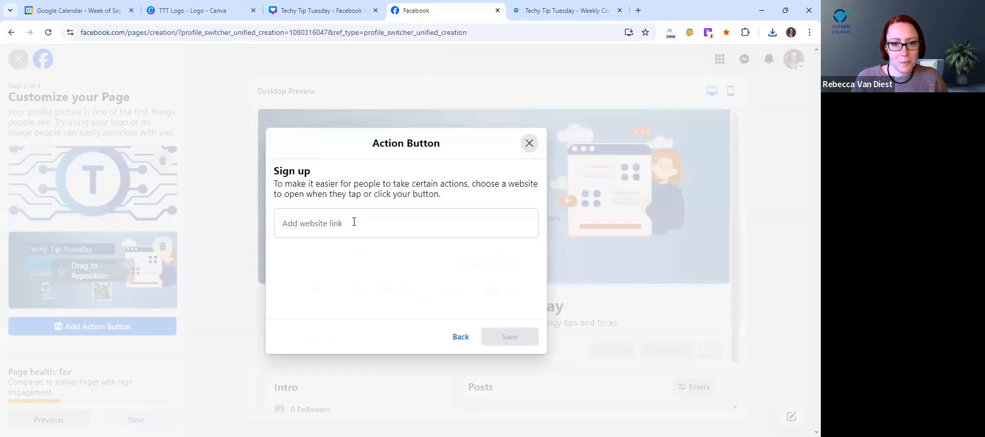
left_click(354, 221)
key("ctrl+v")
left_click(510, 336)
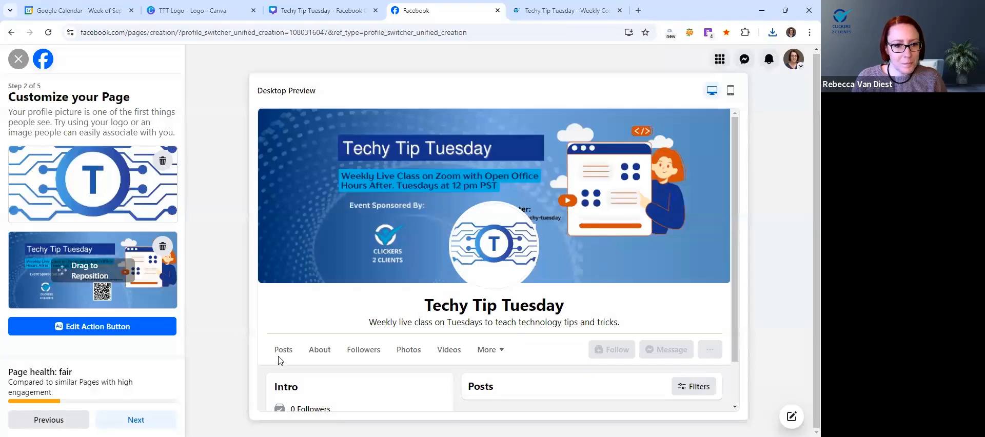
Finish the Page setup without connecting WhatsApp or inviting friends, keep both notification options on, and decline the welcome tour.
left_click(125, 418)
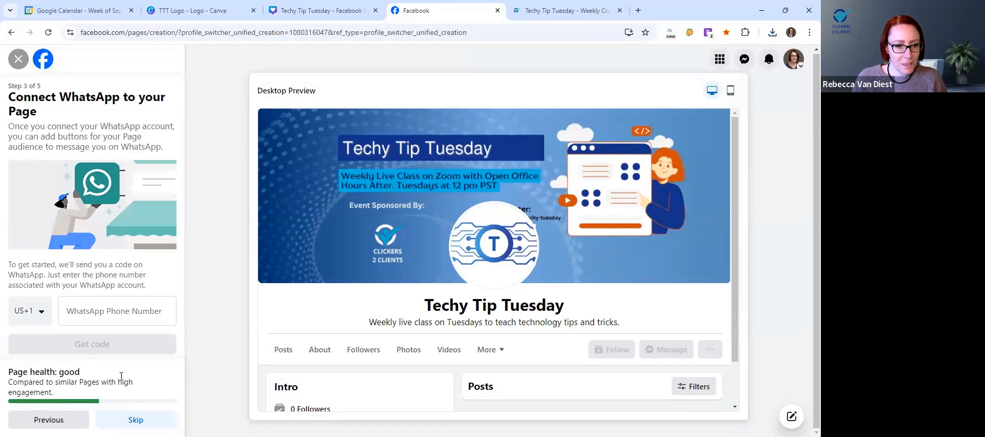
left_click(135, 419)
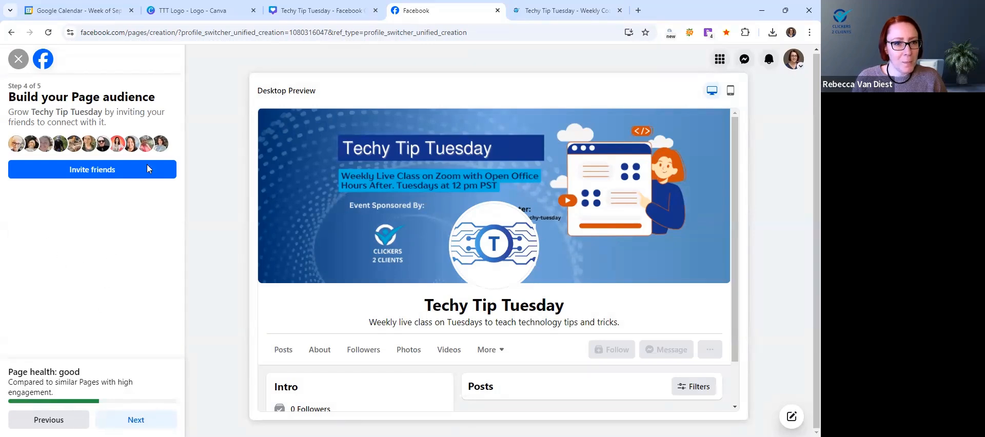
left_click(136, 420)
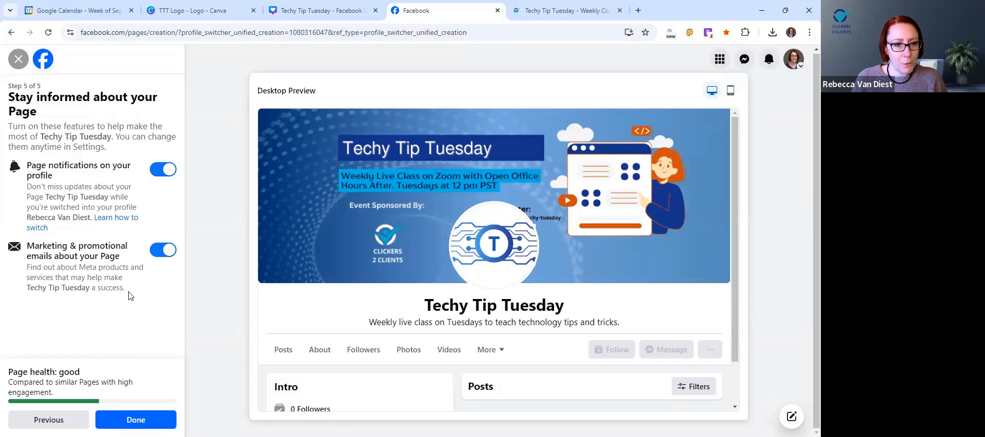
left_click(138, 421)
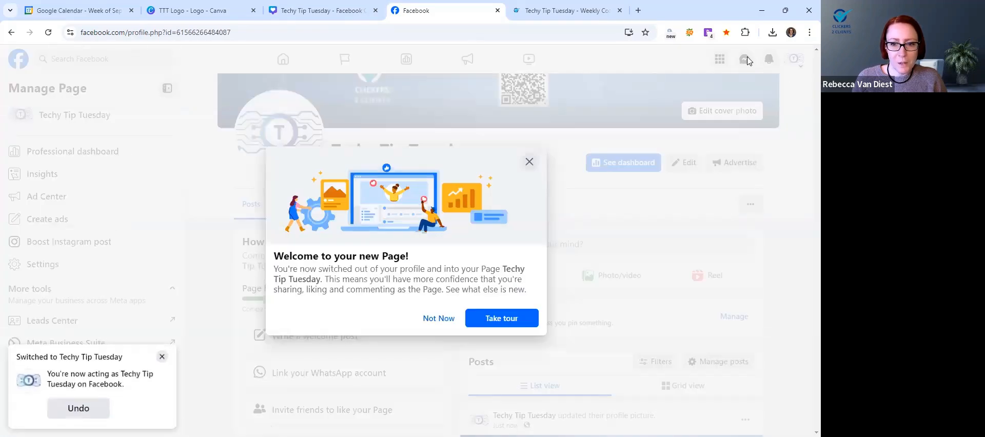
left_click(432, 320)
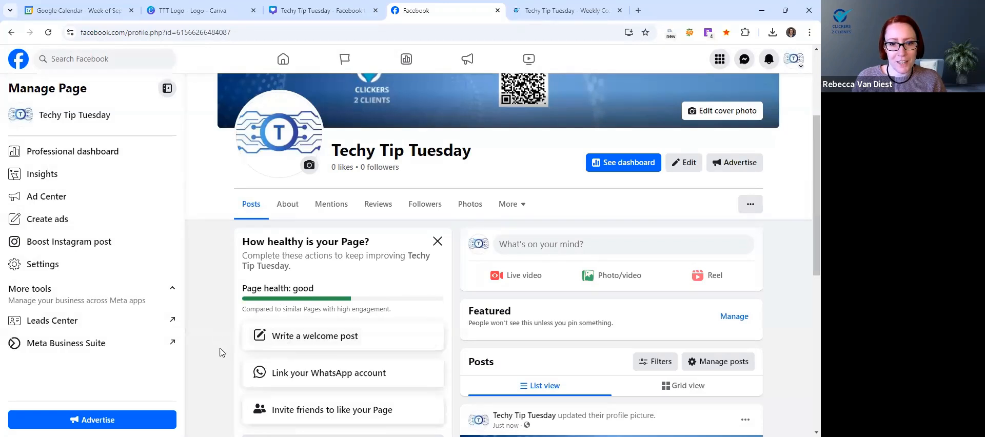
Review the new Techy Tip Tuesday Page from top to bottom, including the full-size cover photo, intro, photos and posts.
scroll(307, 341, "down", 2)
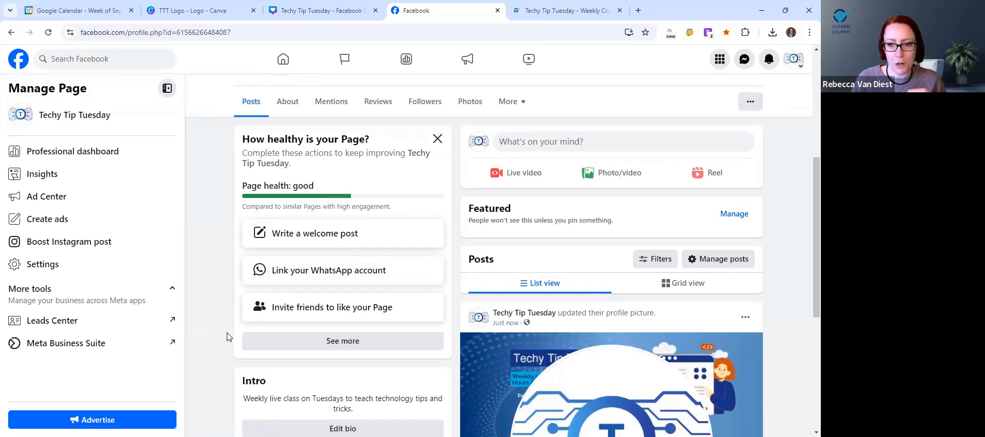
scroll(228, 337, "up", 5)
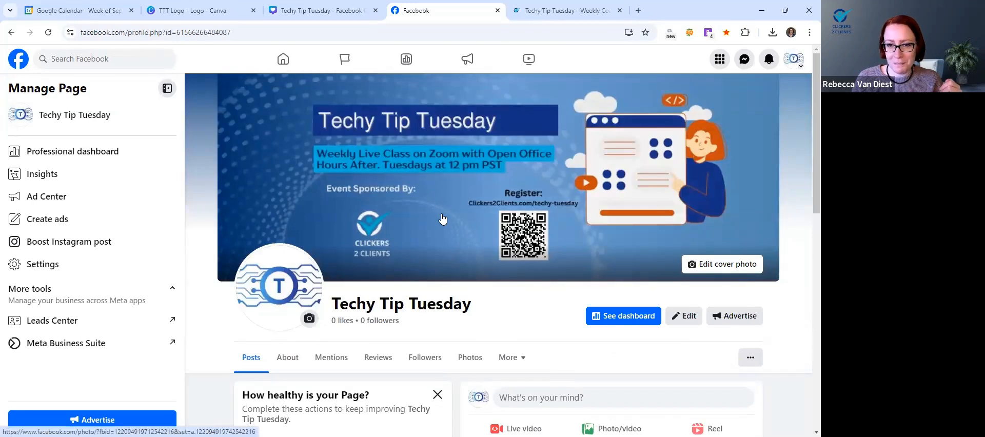
left_click(441, 214)
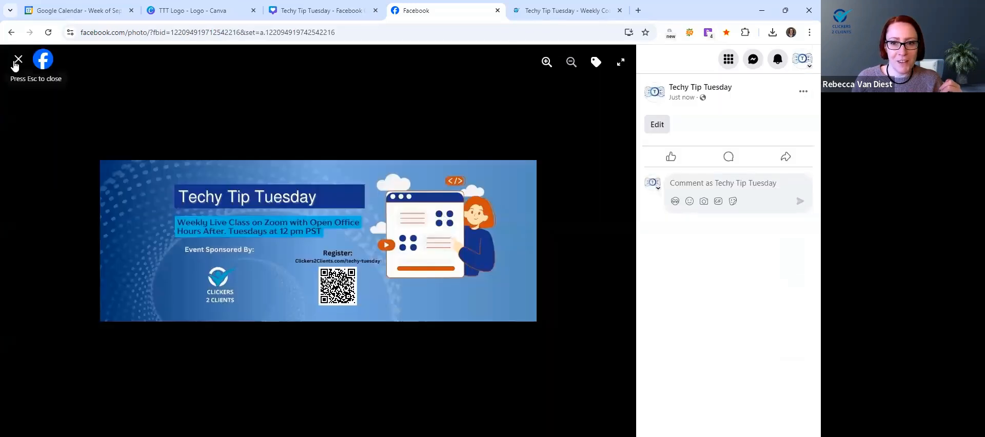
left_click(16, 62)
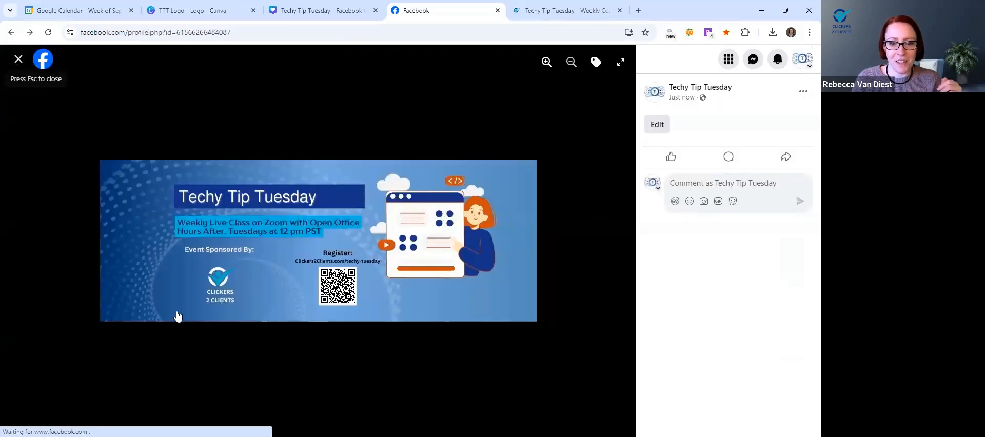
scroll(198, 343, "down", 3)
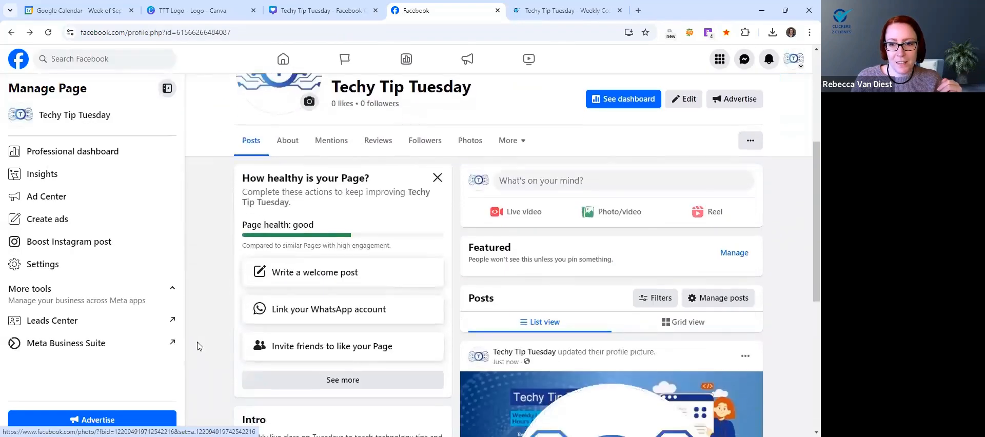
scroll(199, 346, "down", 2)
scroll(199, 346, "down", 2)
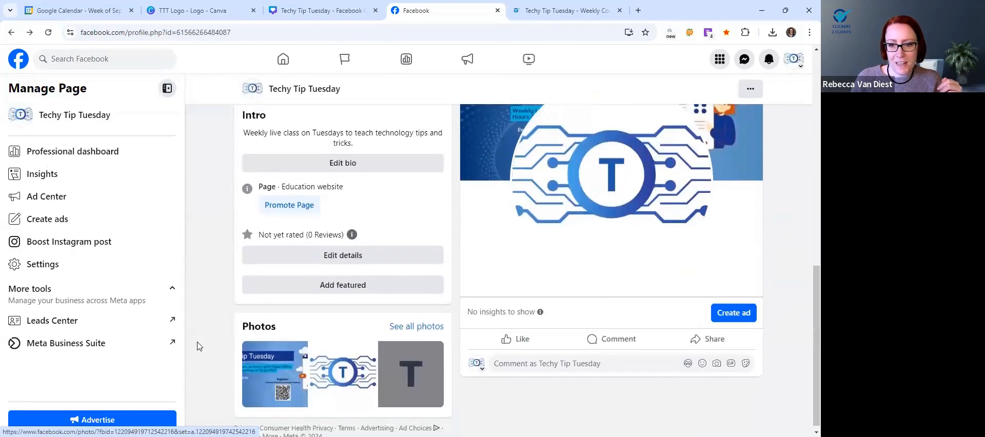
scroll(199, 347, "up", 10)
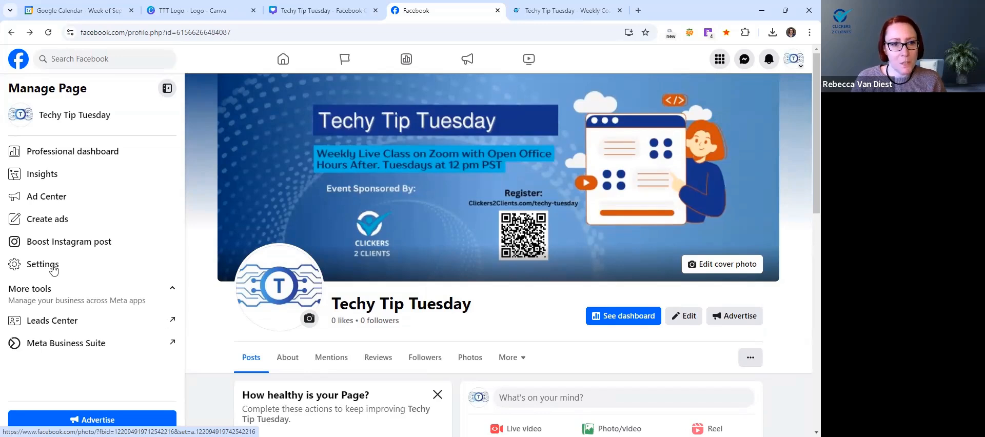
Open the Page access settings from the Techy Tip Tuesday Page's professional dashboard.
left_click(54, 152)
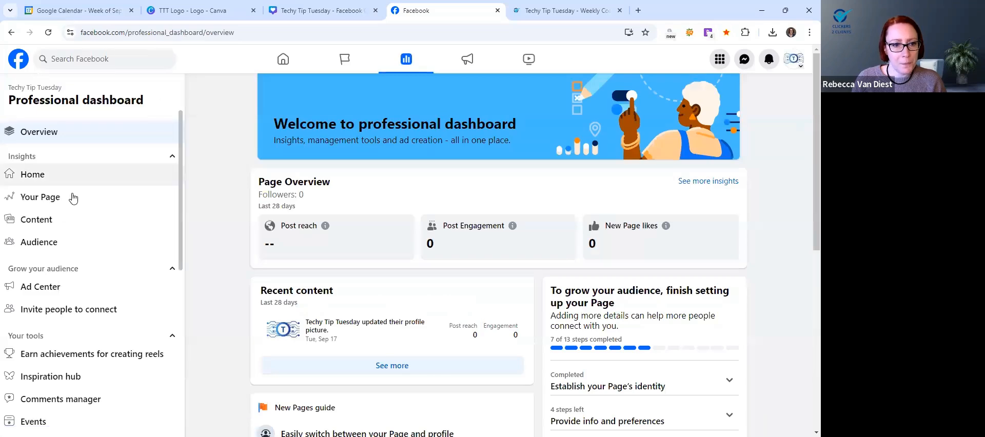
scroll(95, 273, "down", 2)
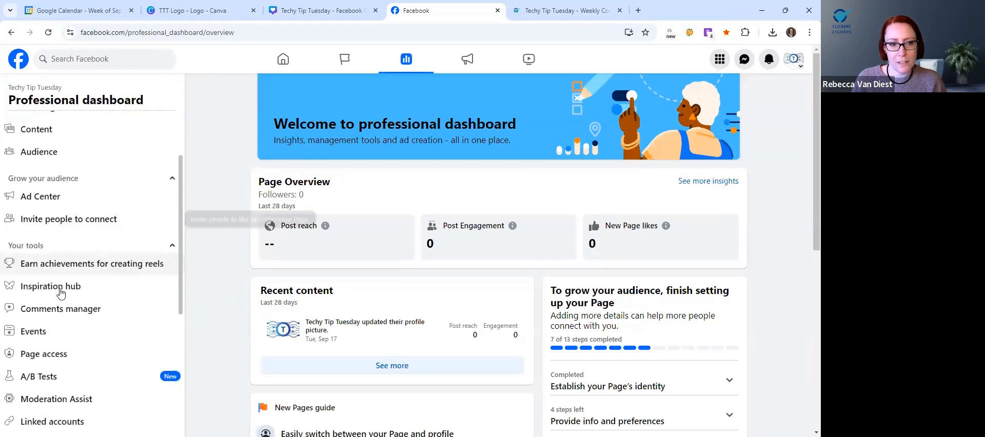
left_click(55, 354)
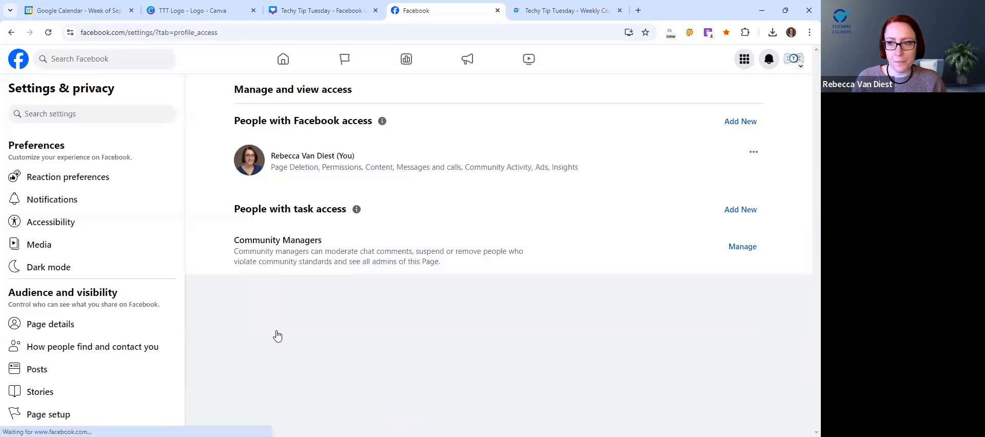
Examine how to give someone task access to the Page, leave without adding anyone, and look over the other settings categories.
left_click(748, 211)
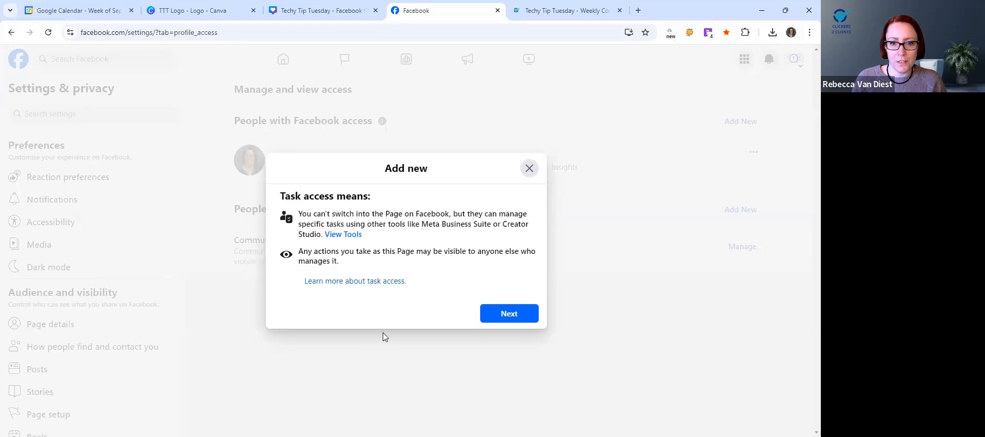
left_click(515, 315)
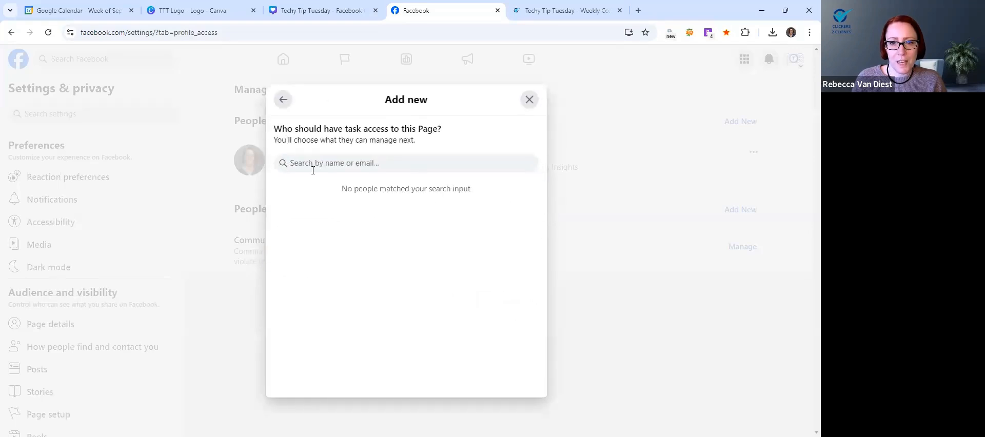
left_click(528, 99)
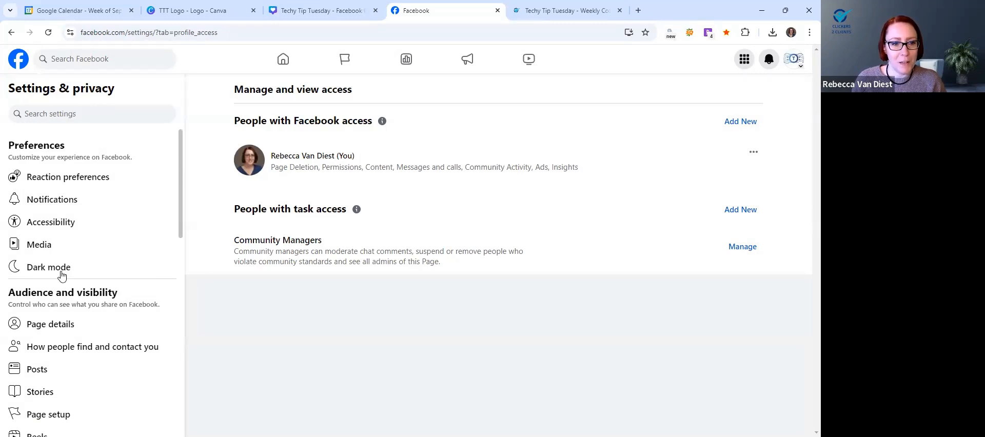
scroll(128, 287, "down", 6)
scroll(129, 279, "up", 6)
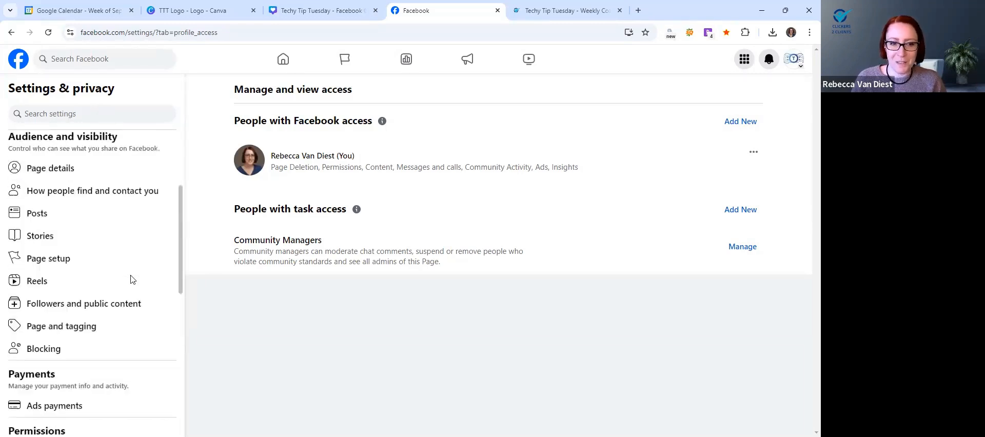
Open Meta Business Suite from the Facebook home feed and switch its business asset to the Techy Tip Tuesday Page.
left_click(21, 60)
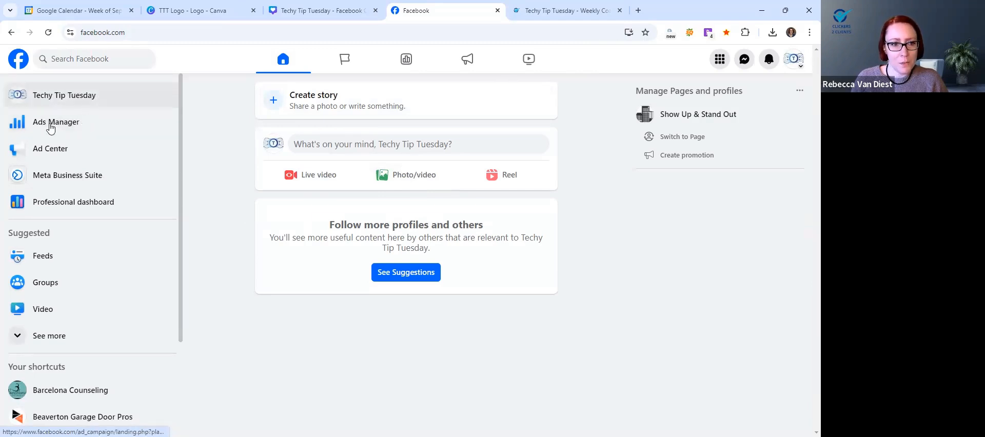
left_click(103, 177)
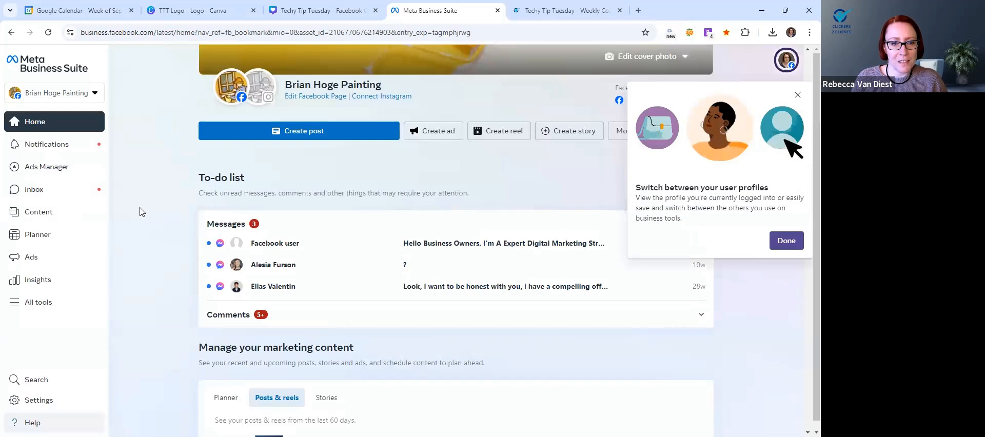
left_click(77, 102)
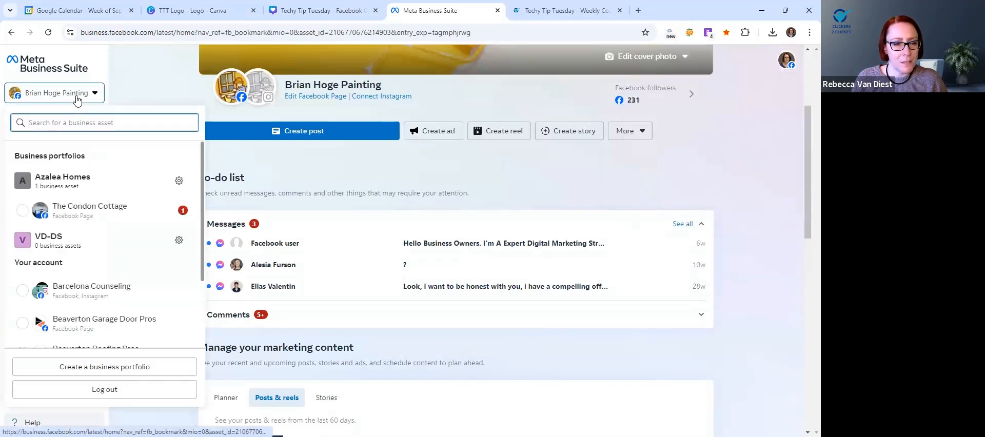
scroll(94, 221, "down", 3)
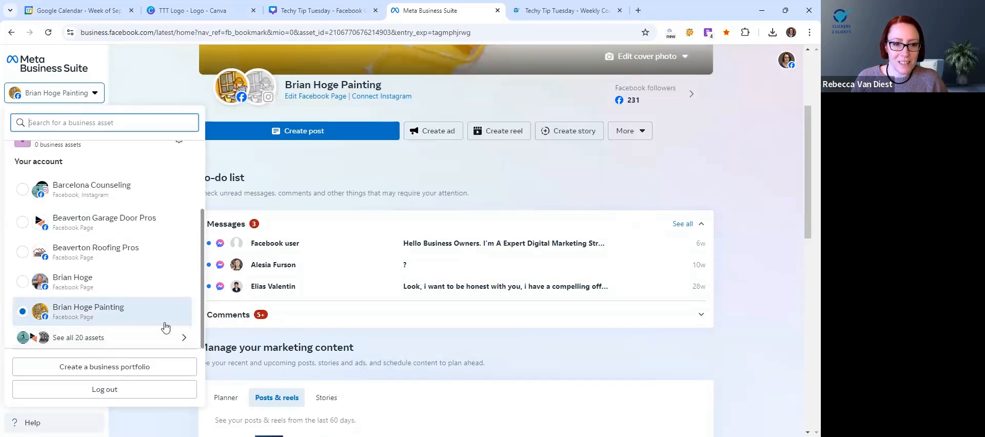
left_click(107, 340)
scroll(107, 242, "down", 2)
scroll(106, 241, "down", 3)
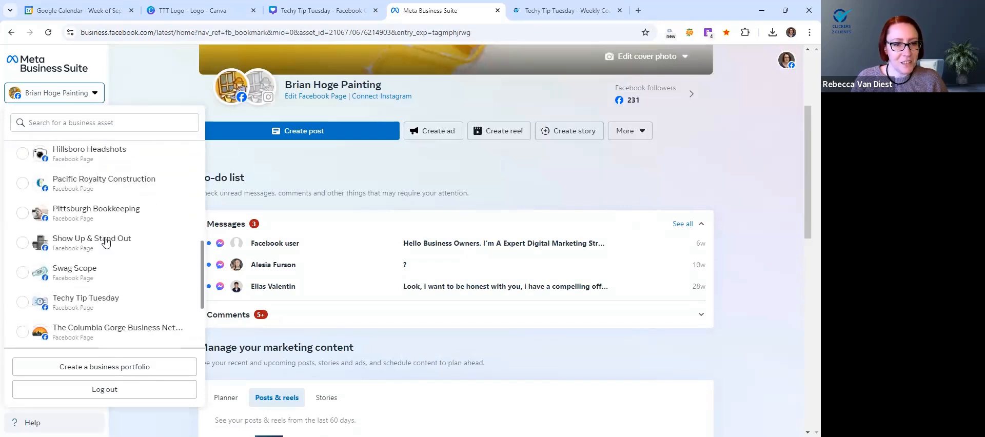
left_click(99, 250)
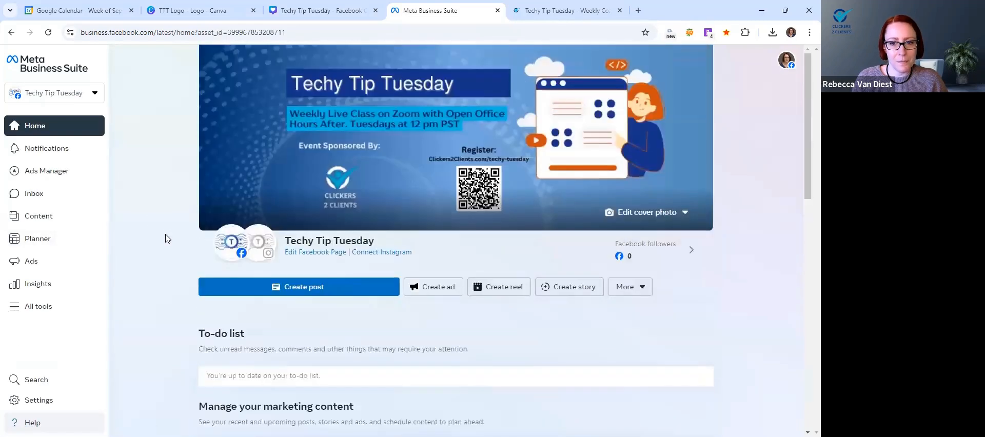
scroll(165, 238, "up", 3)
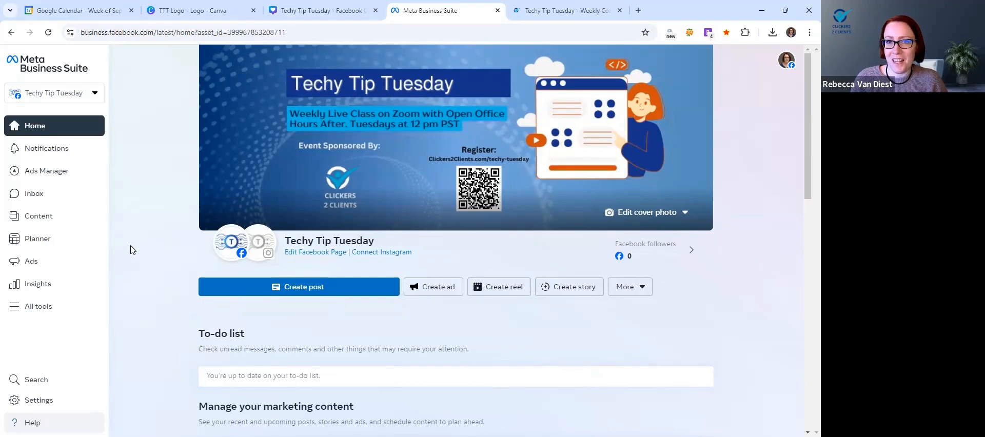
Return to facebook.com and switch from the Techy Tip Tuesday Page to the owner's personal profile.
left_click(117, 32)
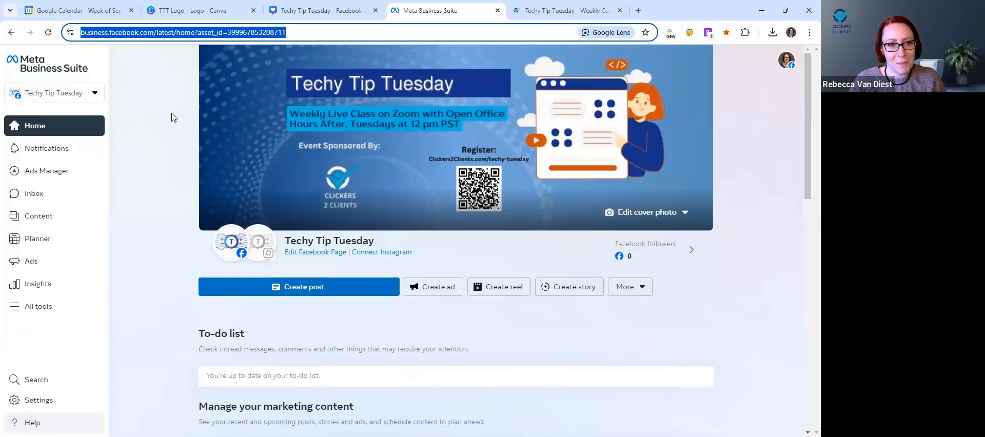
type("facebook.com")
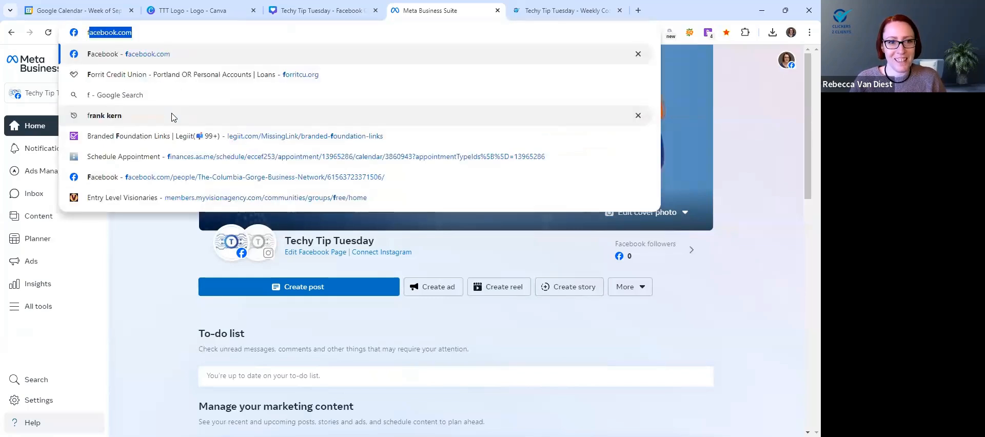
key("Return")
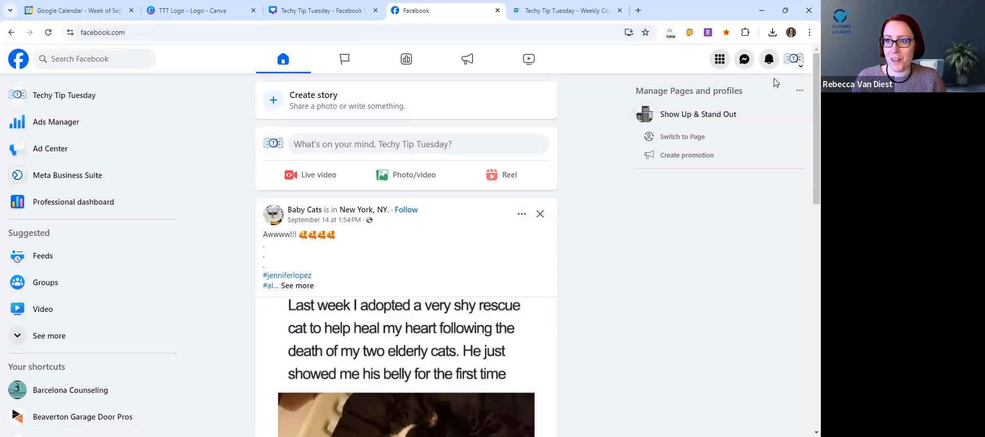
left_click(792, 60)
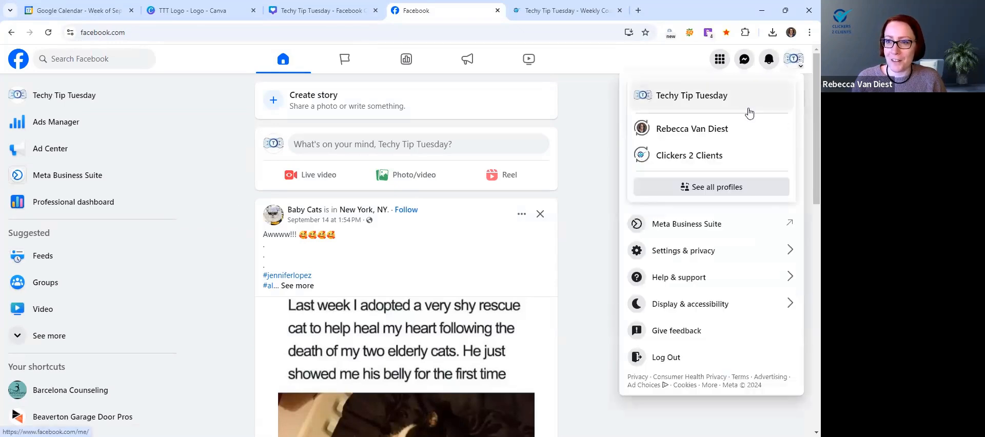
left_click(735, 132)
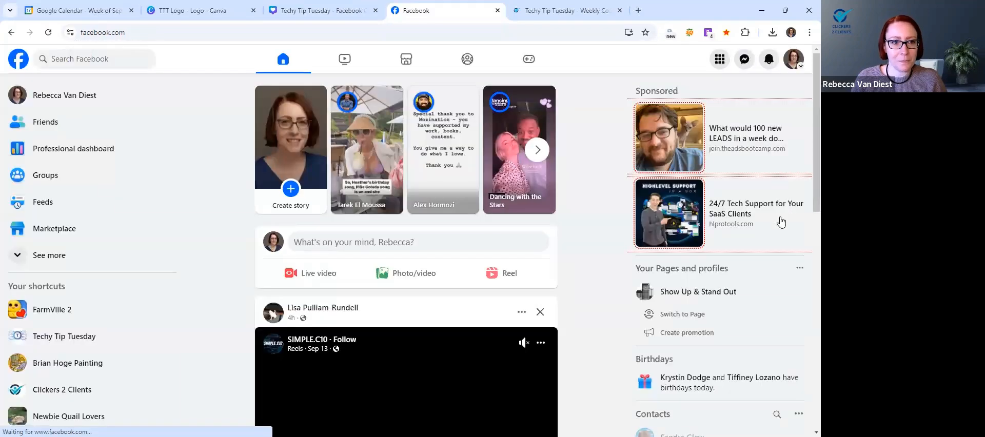
Open the Work and education section of the personal profile's About information.
left_click(55, 98)
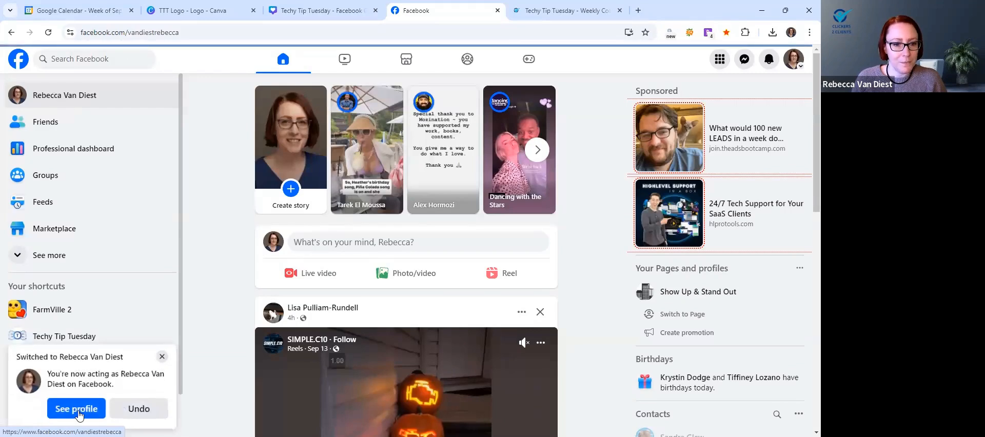
left_click(74, 413)
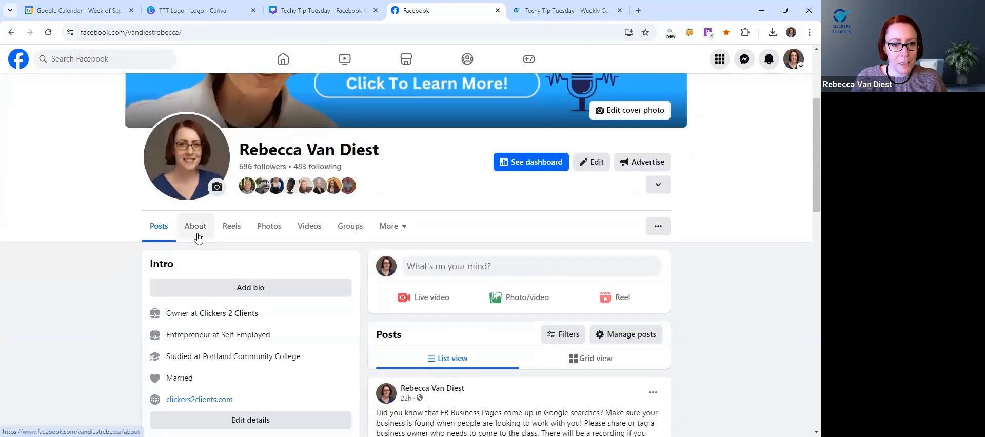
left_click(197, 235)
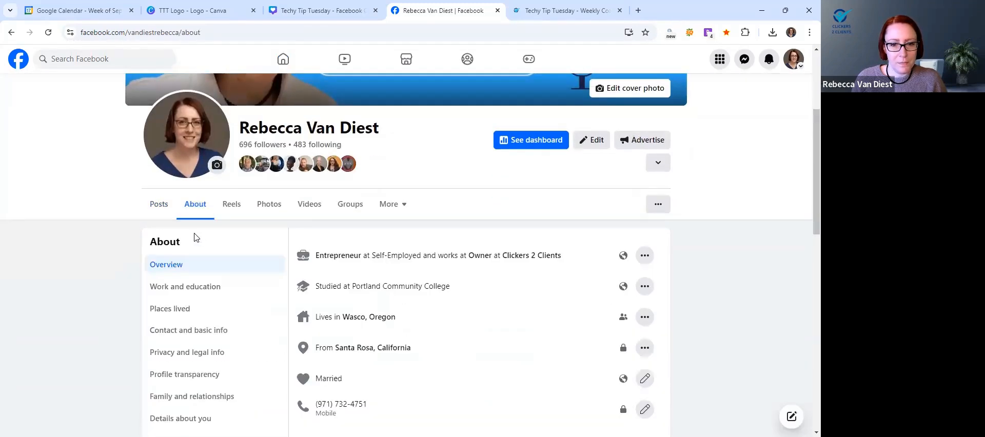
left_click(180, 297)
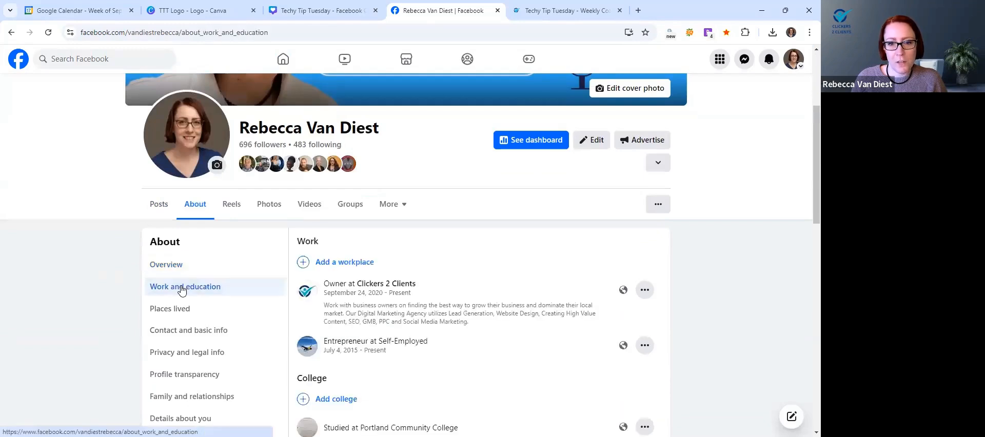
Add a new workplace with Techy Tip Tuesday as the company and Teacher as the position.
left_click(343, 263)
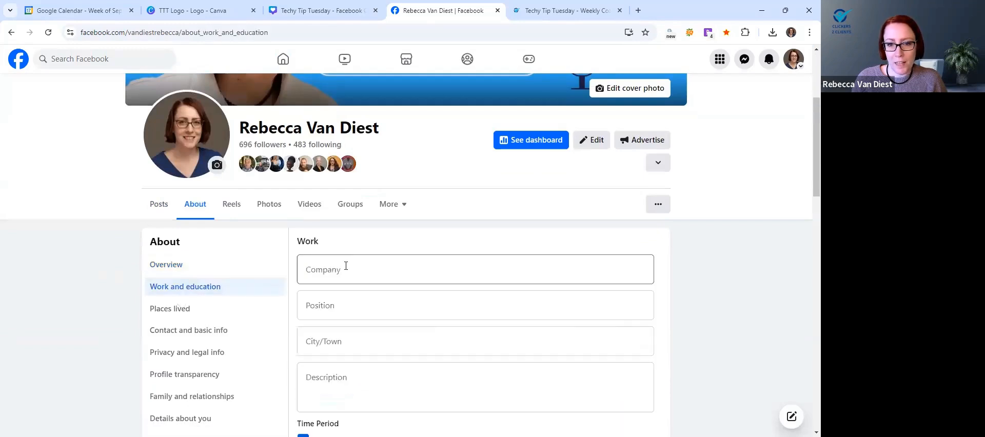
left_click(356, 269)
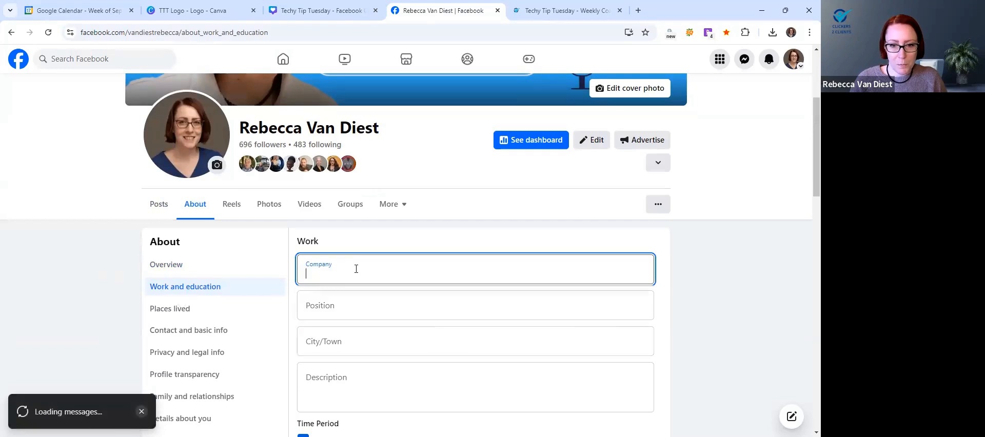
type("Techy")
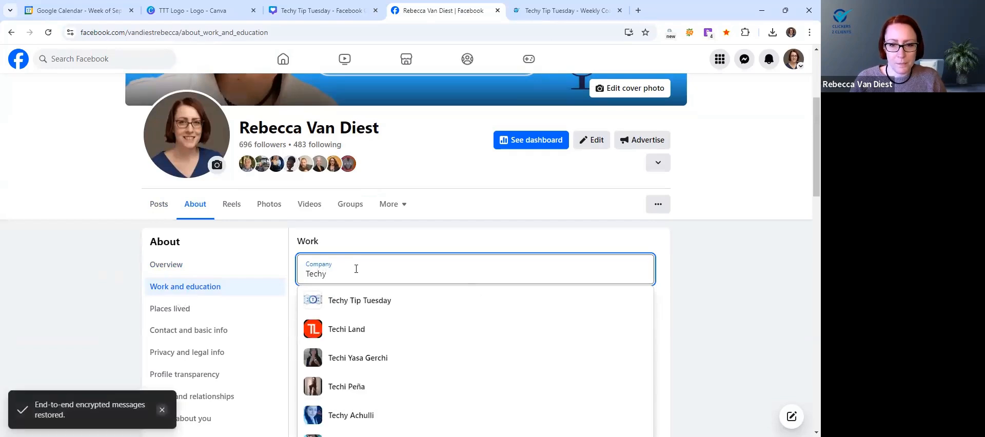
left_click(365, 300)
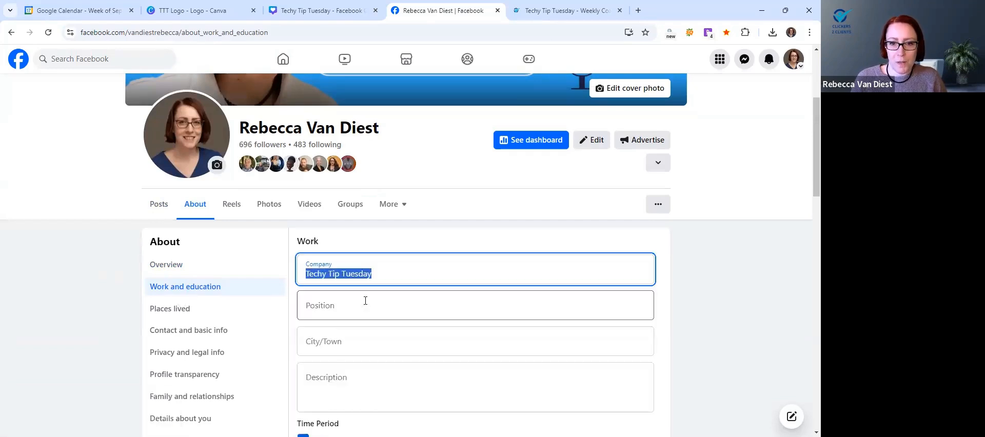
left_click(392, 300)
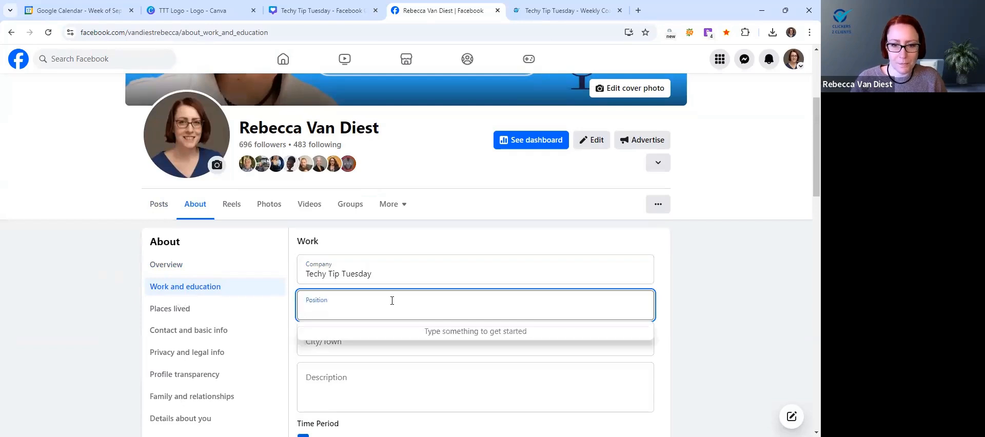
type("Teacher")
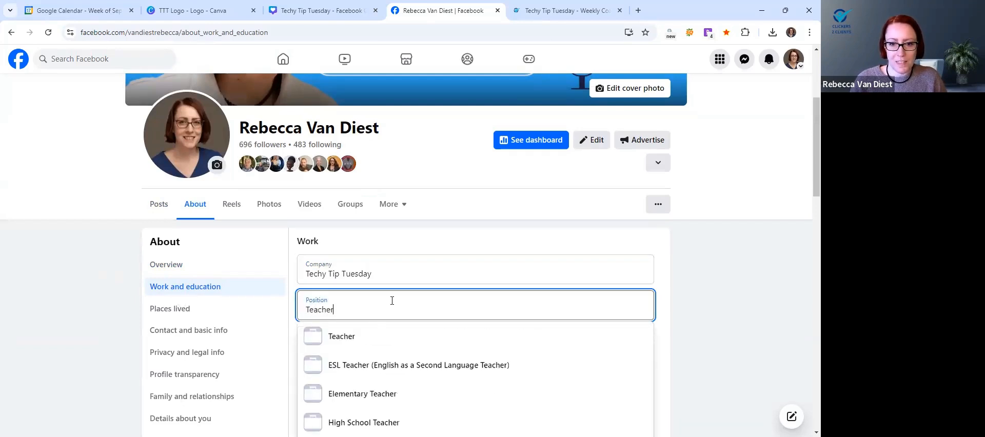
left_click(392, 328)
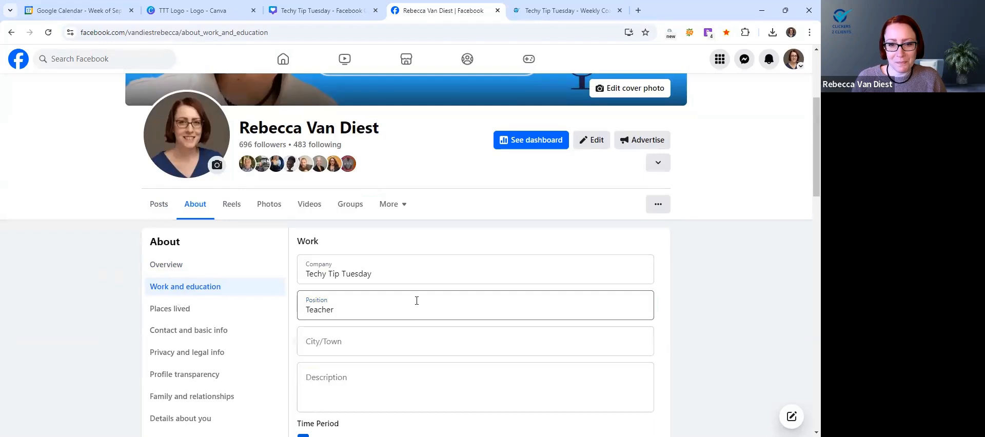
Set the workplace's start date to September 2024 and mark it as a current job.
scroll(401, 339, "down", 2)
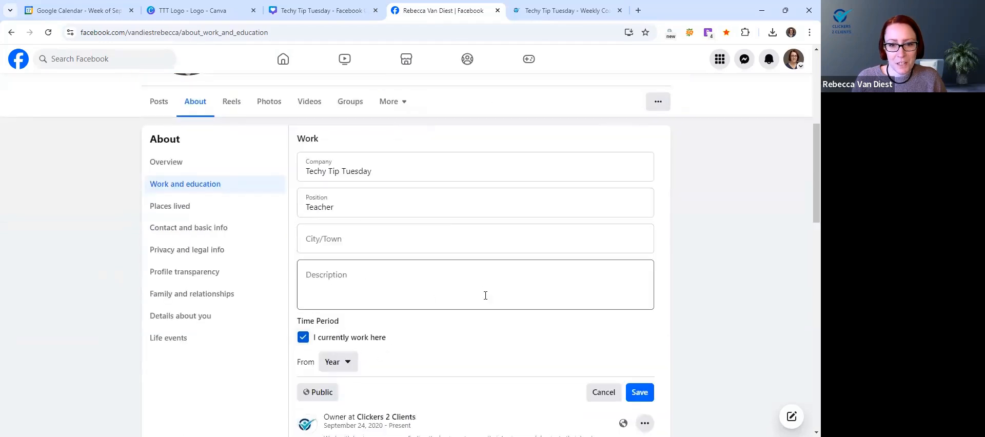
scroll(483, 292, "down", 2)
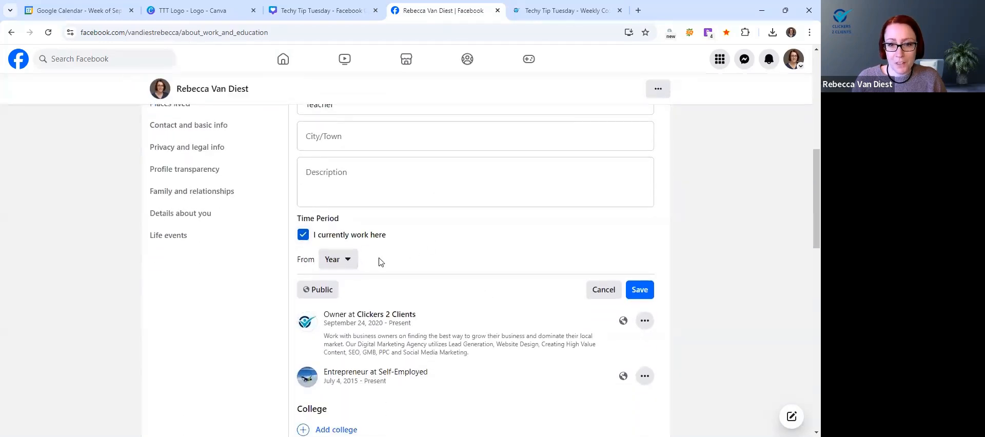
left_click(347, 259)
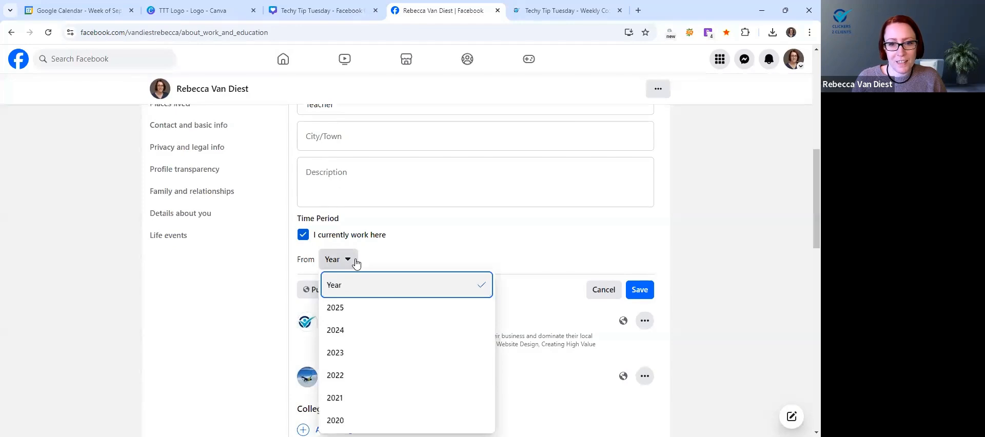
left_click(345, 331)
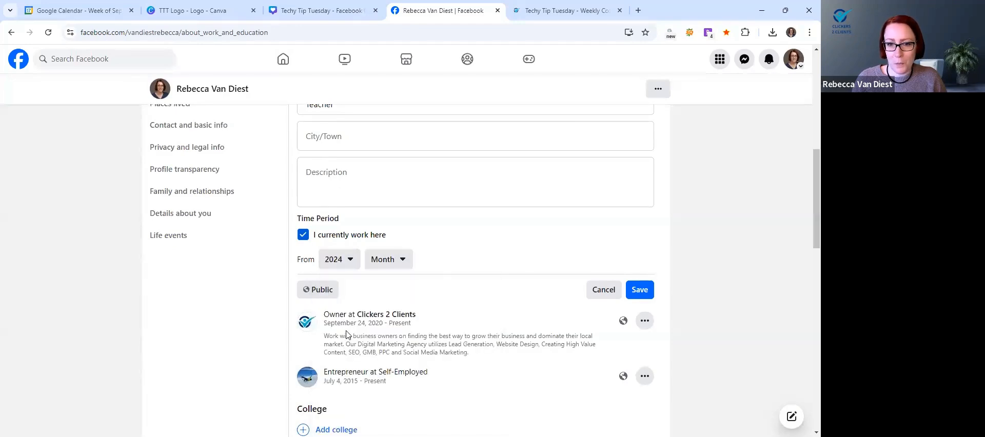
left_click(388, 266)
scroll(401, 352, "down", 2)
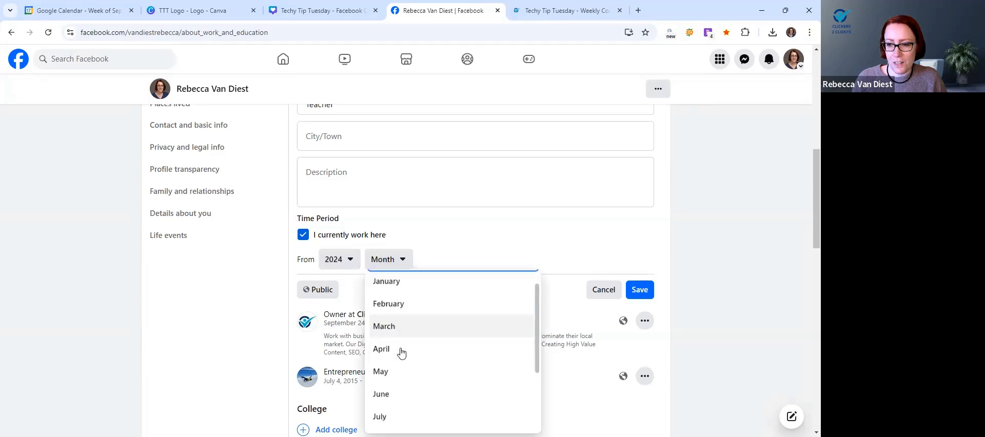
scroll(401, 352, "down", 3)
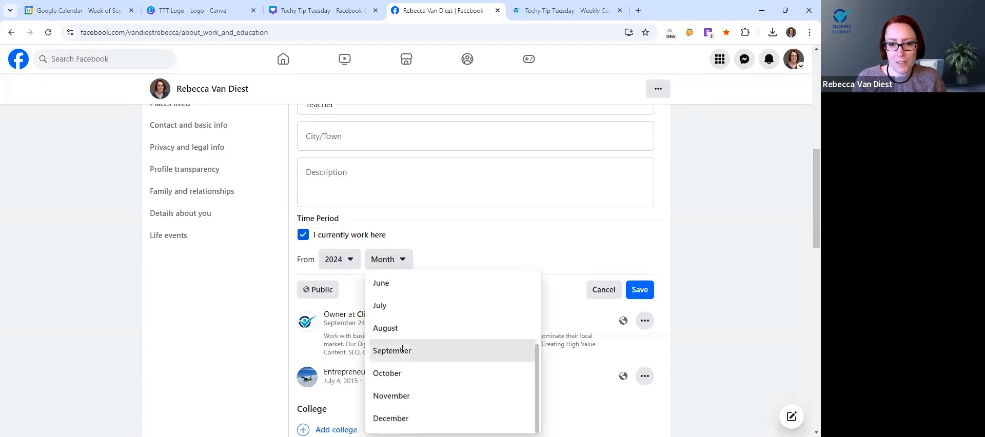
left_click(400, 350)
left_click(521, 243)
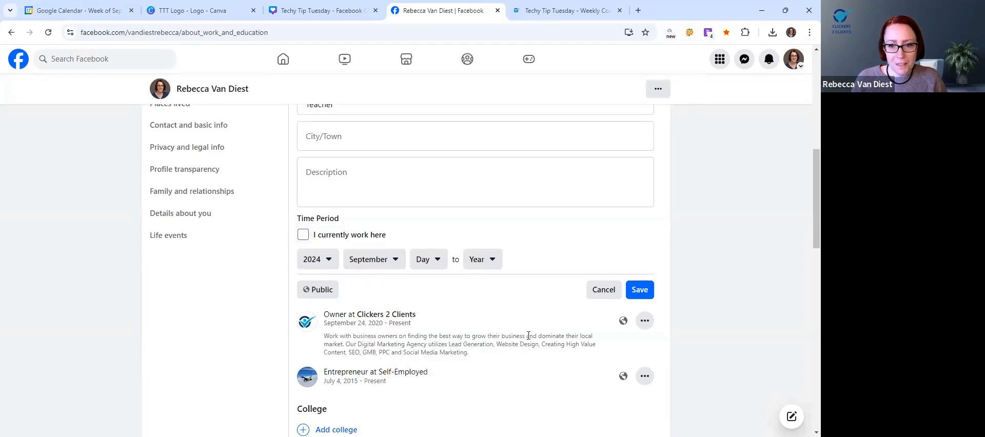
scroll(466, 308, "down", 1)
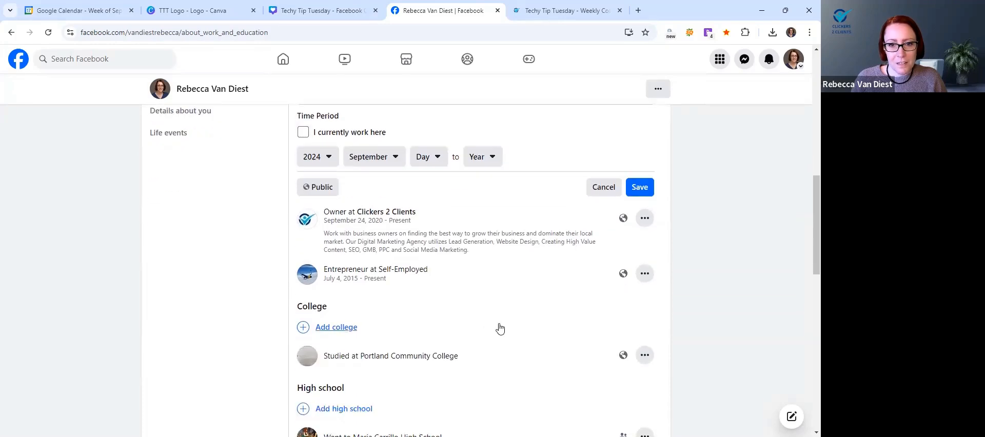
scroll(500, 328, "up", 4)
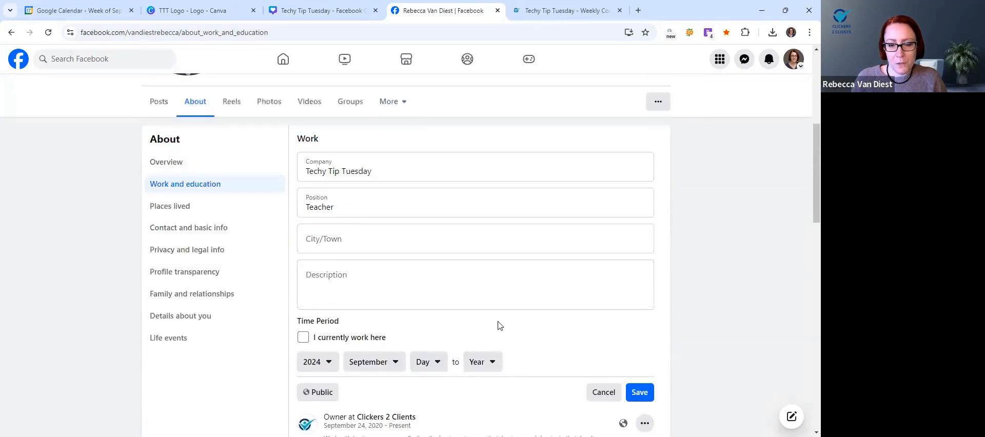
left_click(303, 337)
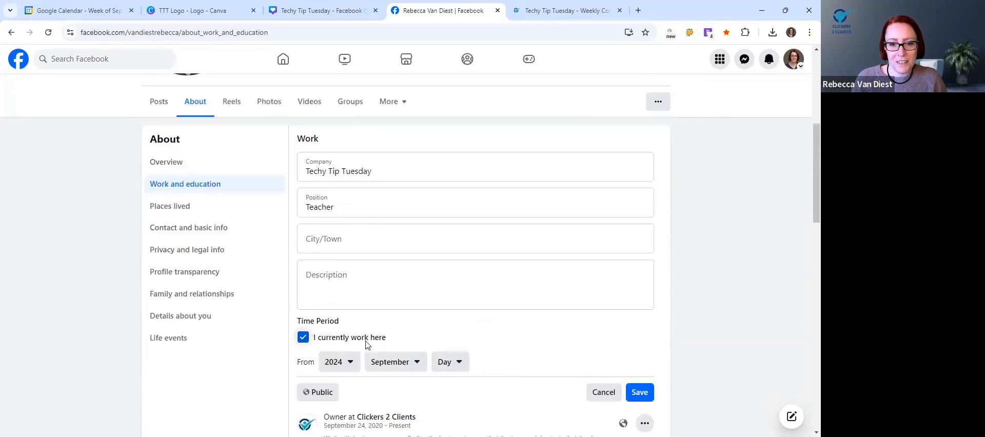
Review the public Techy Tip Tuesday workplace entry and save it to the profile.
scroll(554, 339, "up", 3)
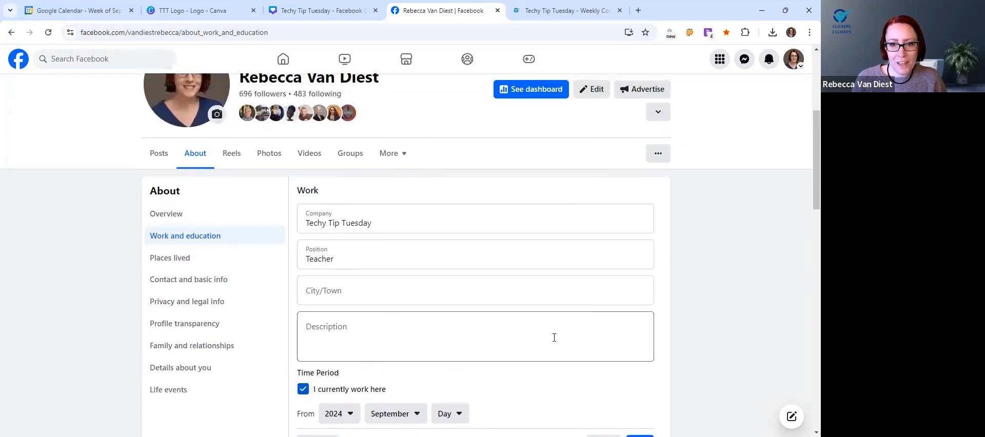
scroll(554, 337, "down", 7)
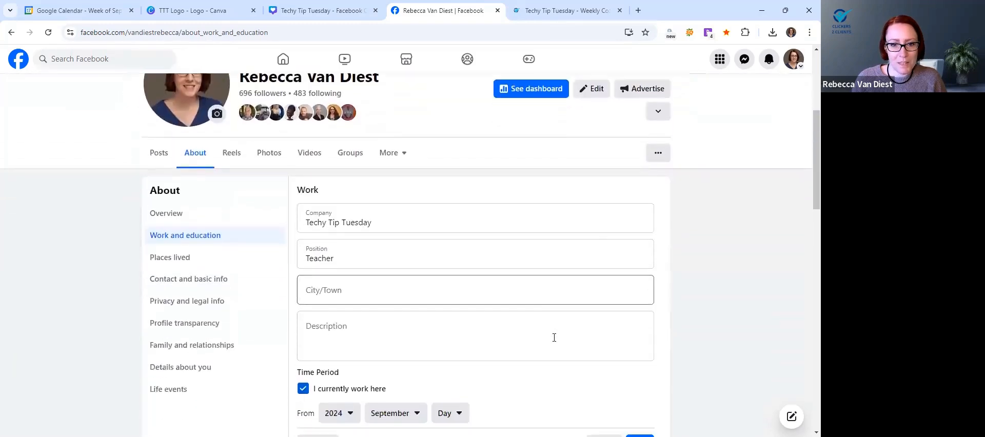
scroll(554, 341, "down", 10)
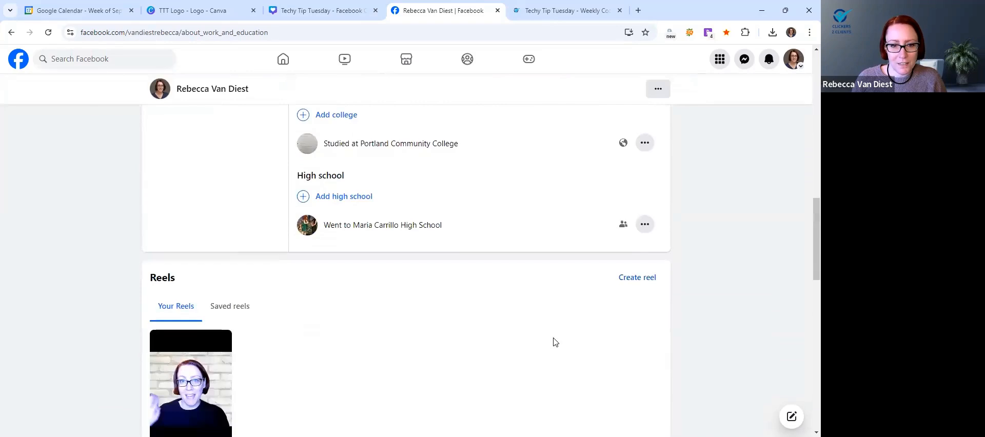
scroll(497, 344, "up", 8)
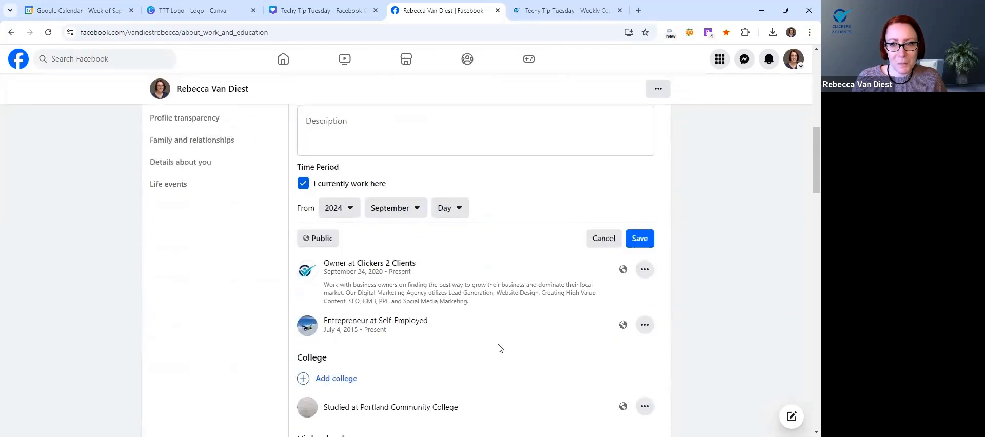
left_click(639, 337)
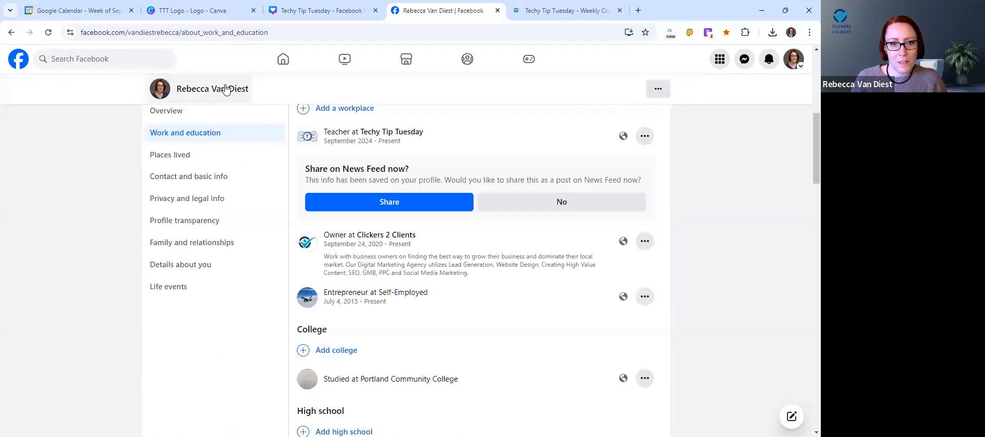
Return to the personal profile's Posts view and preview the linked Techy Tip Tuesday workplace in the Intro.
scroll(228, 148, "up", 5)
scroll(156, 247, "down", 3)
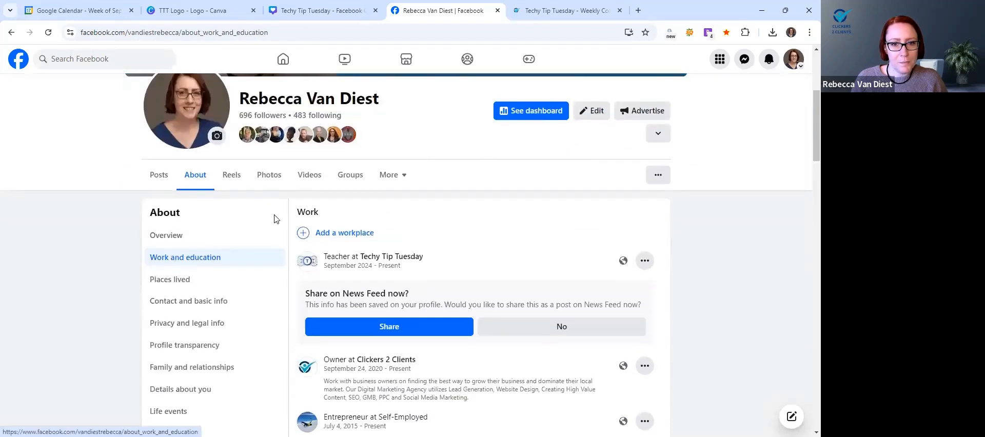
scroll(186, 315, "up", 3)
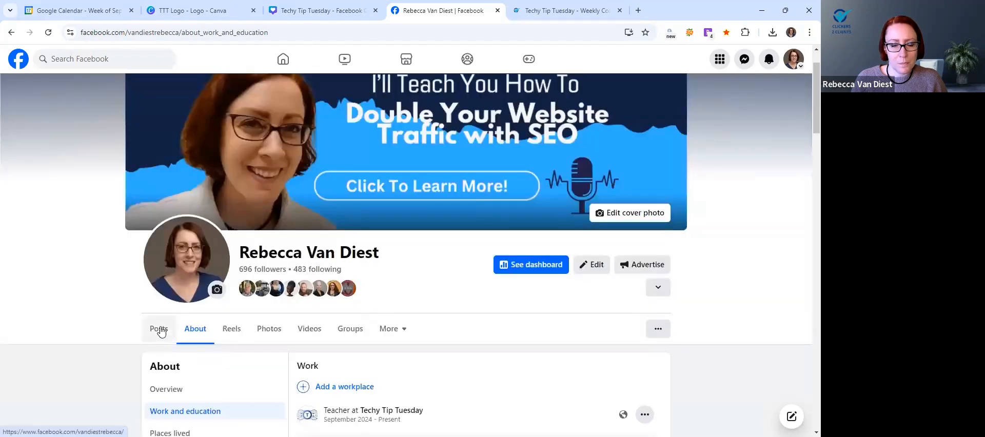
left_click(156, 331)
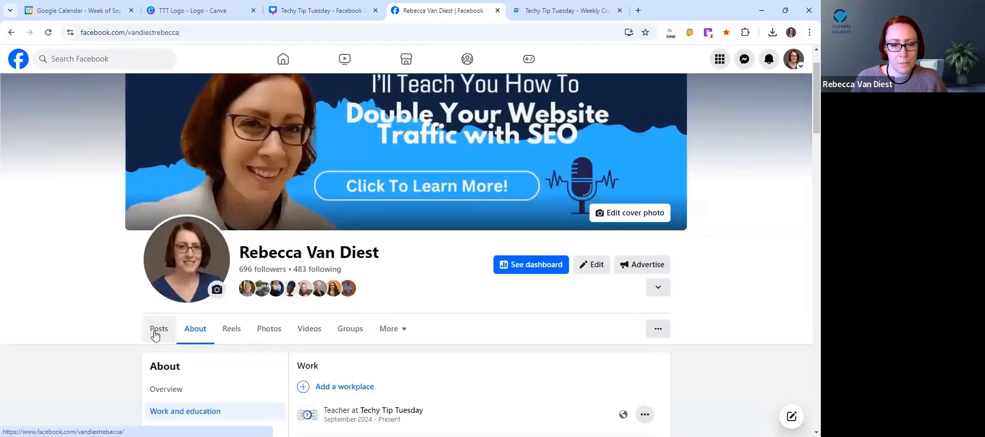
scroll(157, 334, "down", 2)
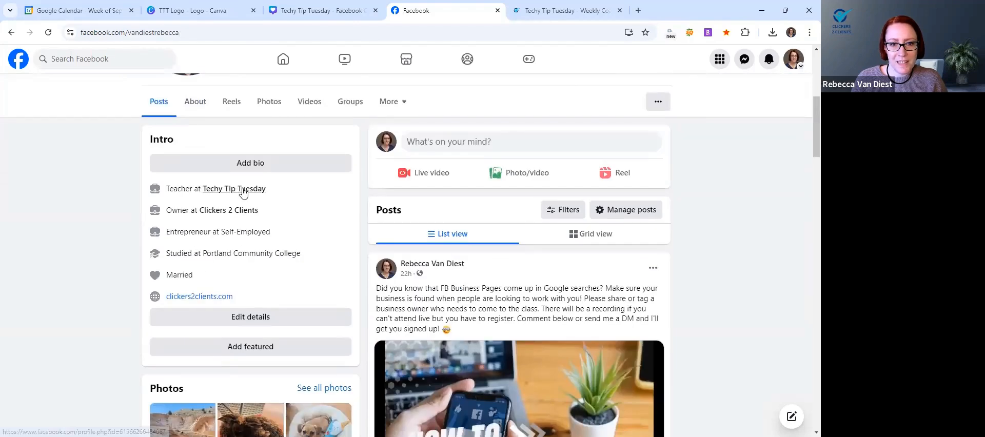
mouse_move(226, 190)
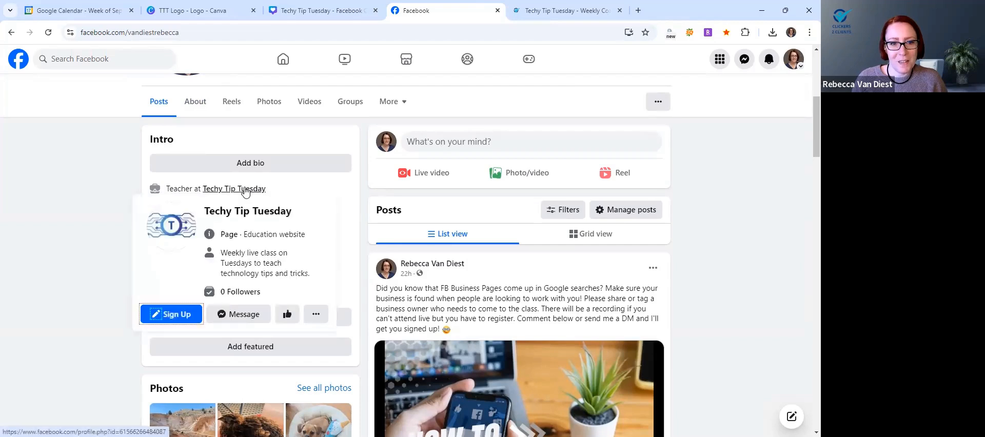
scroll(121, 250, "up", 4)
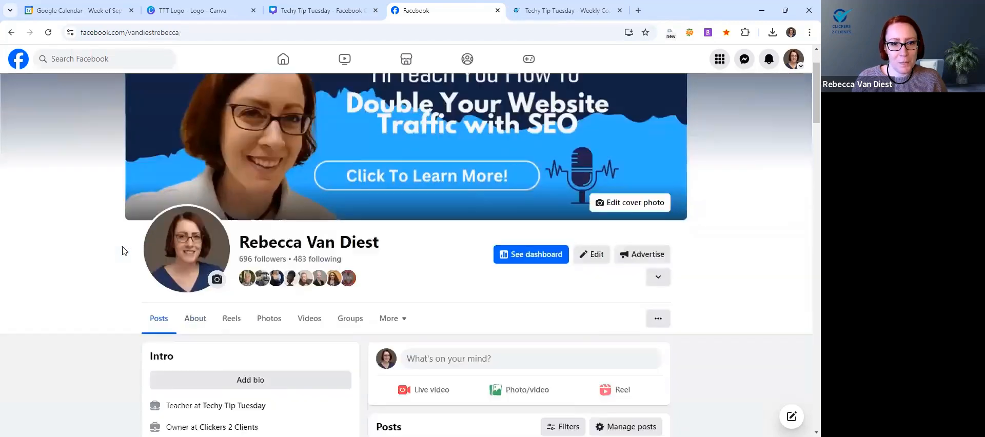
scroll(154, 257, "down", 3)
Open the Techy Tip Tuesday Page from the Intro's workplace link and look over its cover, intro, photos and posts.
left_click(223, 263)
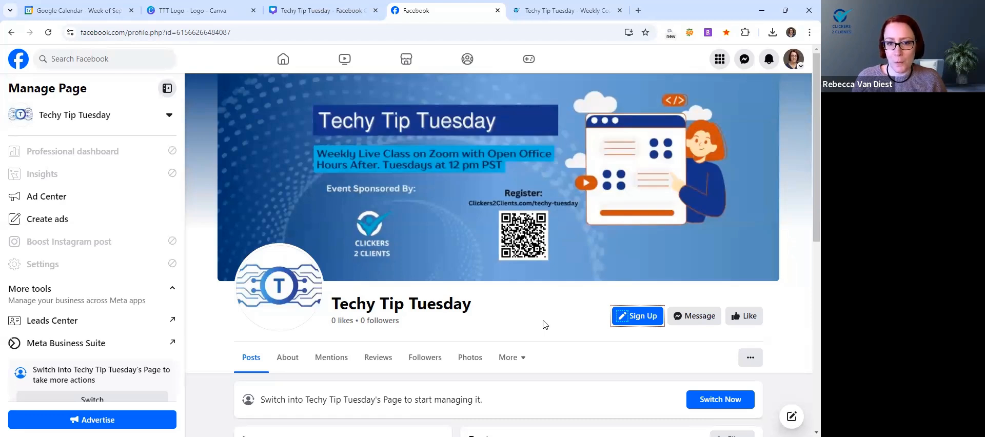
scroll(545, 324, "down", 3)
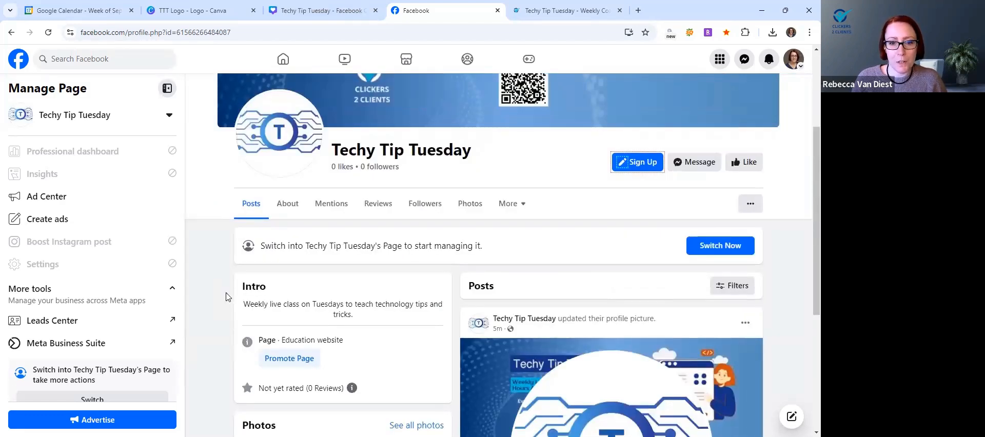
scroll(225, 296, "down", 2)
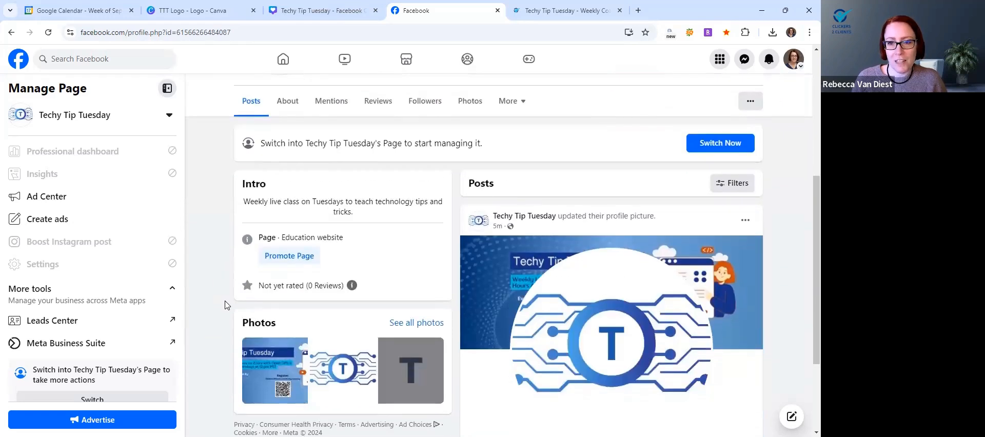
scroll(226, 302, "up", 4)
scroll(226, 308, "up", 1)
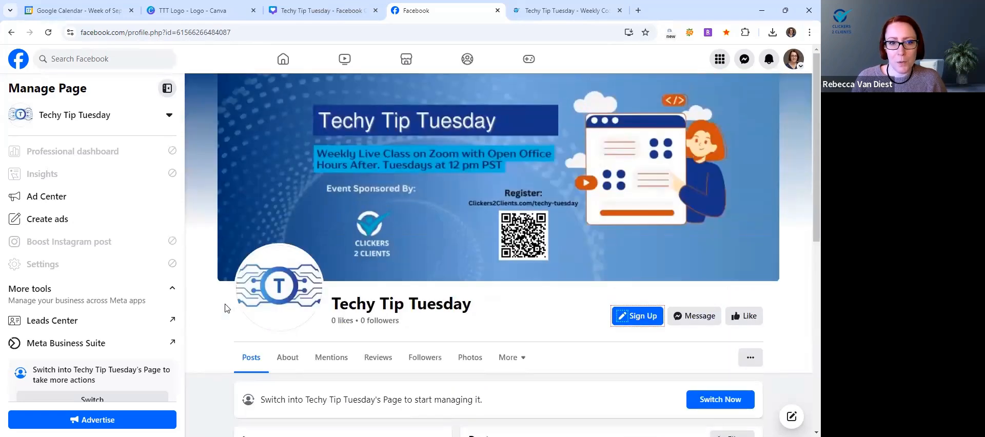